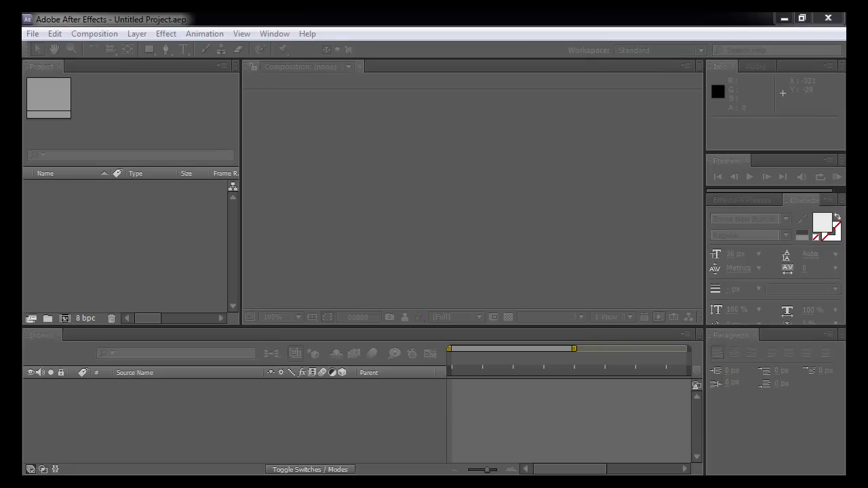
Create a 1920 x 1080 composition with the HDTV 1080 29.97 preset and a duration of 900 frames.
left_click_drag(563, 35, 597, 29)
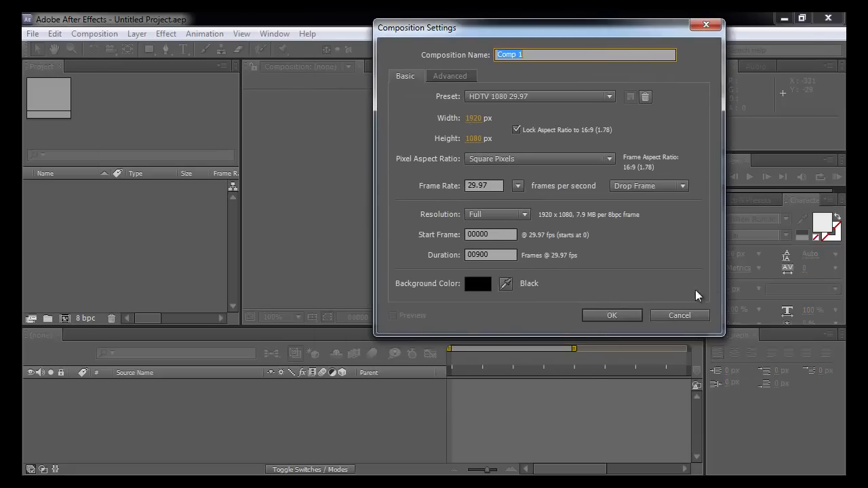
left_click(610, 314)
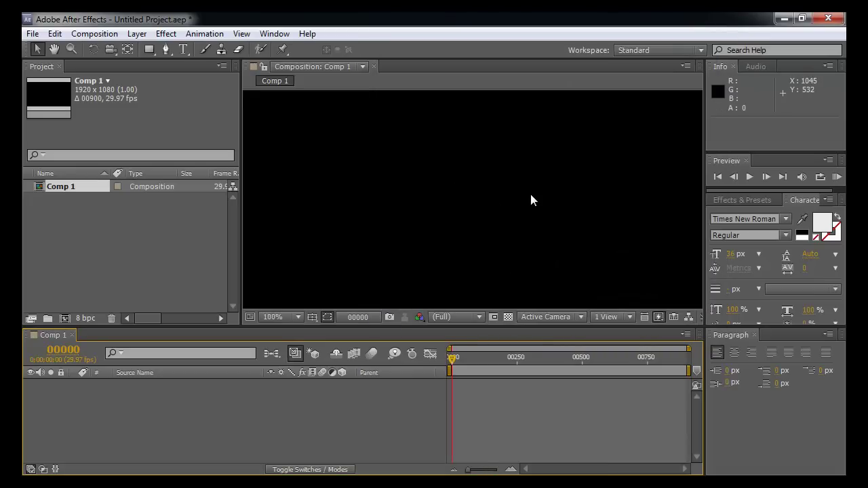
key("comma")
key("comma")
key("comma")
key("comma")
key("period")
Draw a small red-filled circle near the top centre of the composition with the Ellipse tool.
mouse_move(149, 53)
left_mouse_down()
mouse_move(179, 62)
mouse_move(189, 84)
left_mouse_up()
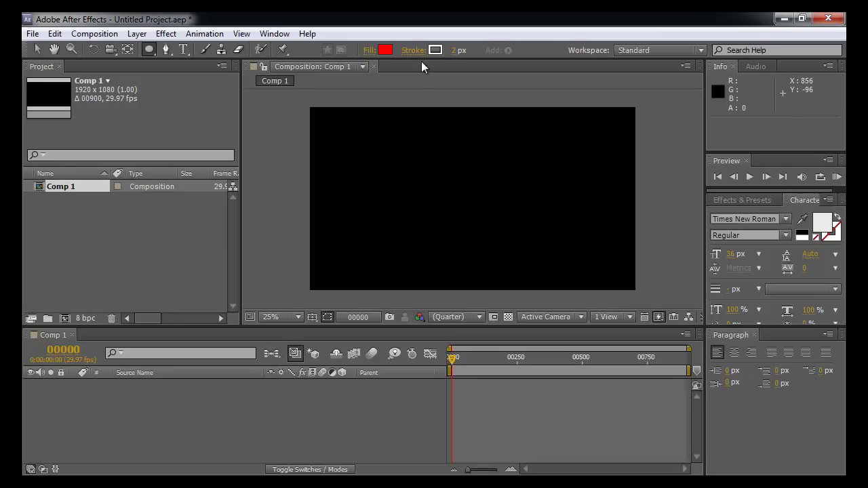
left_click(383, 51)
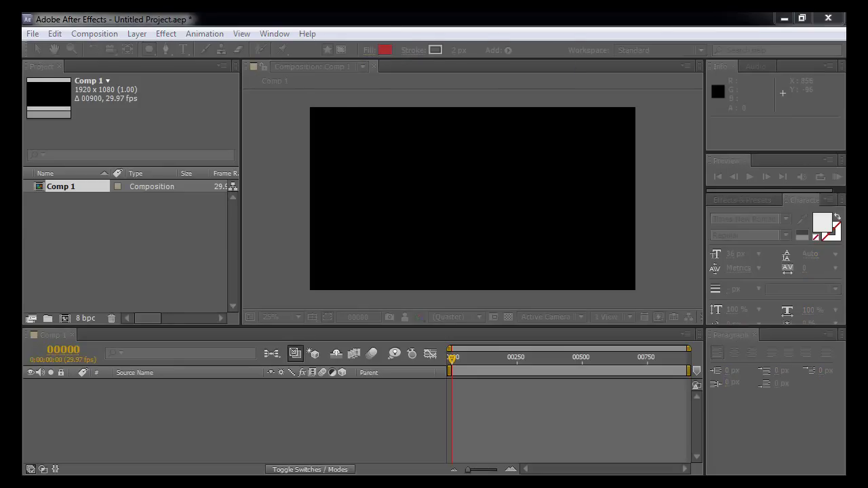
left_click_drag(644, 35, 668, 52)
left_click(674, 77)
mouse_move(471, 129)
left_mouse_down()
mouse_move(501, 160)
mouse_move(479, 146)
left_mouse_up()
key("v")
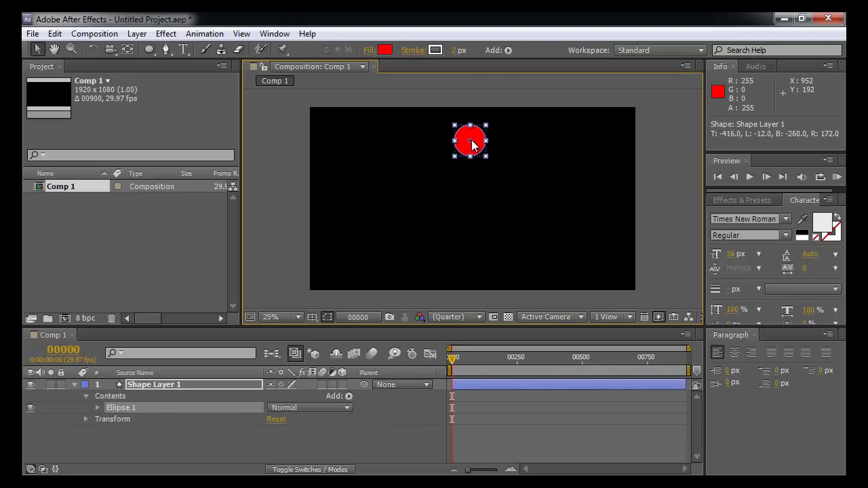
Move the red circle's anchor point down to about the centre of the composition with the Pan Behind tool.
left_click_drag(493, 130, 430, 91)
key("ctrl+z")
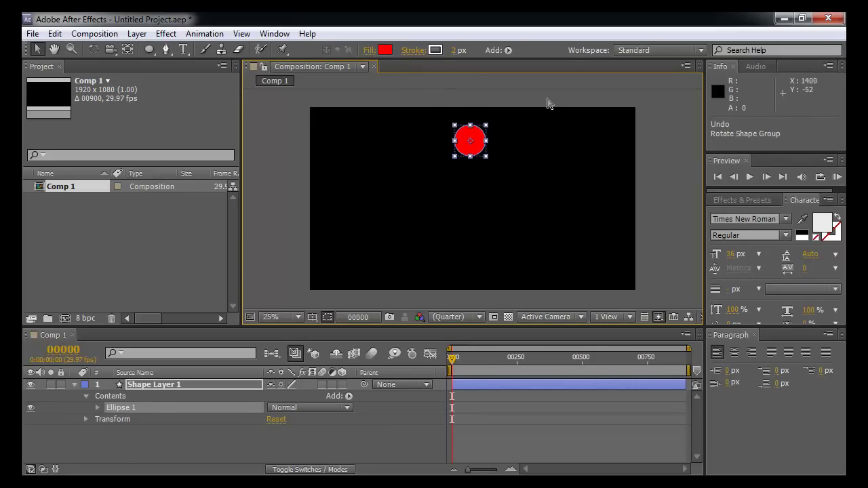
left_click(128, 49)
left_click_drag(470, 140, 470, 184)
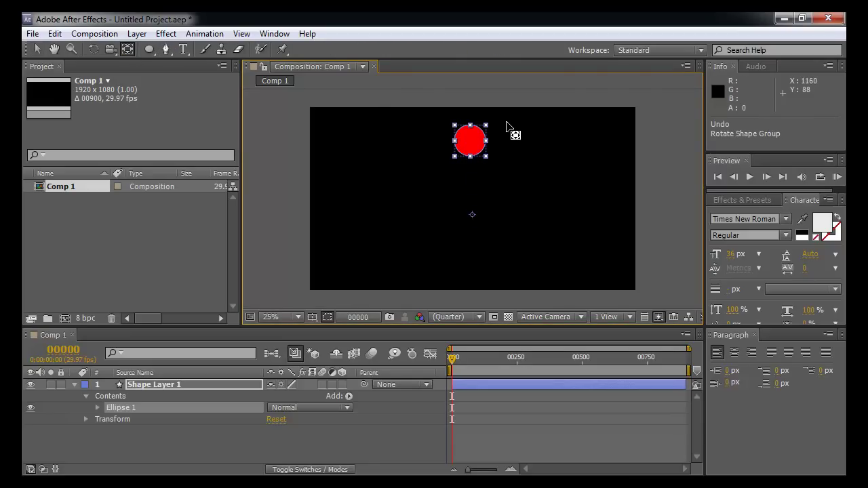
Try rotating the red circle around its moved anchor point, and scale the circle down slightly.
key("c")
key("w")
left_click_drag(494, 139, 457, 168)
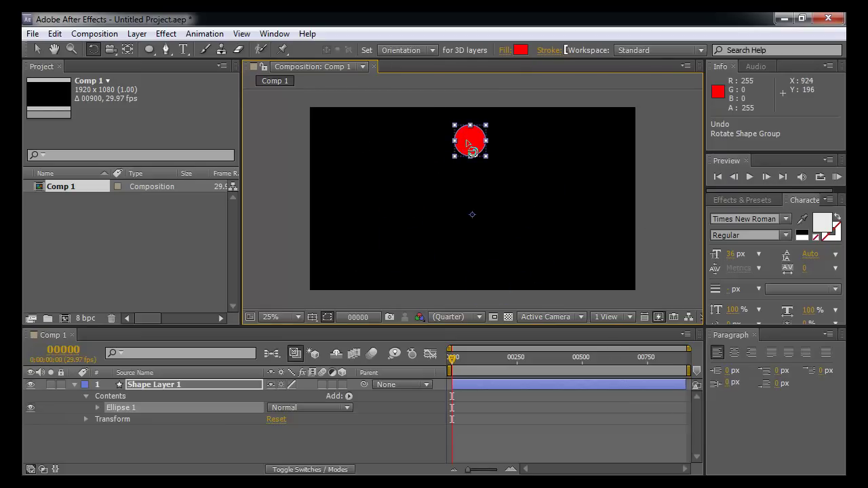
key("v")
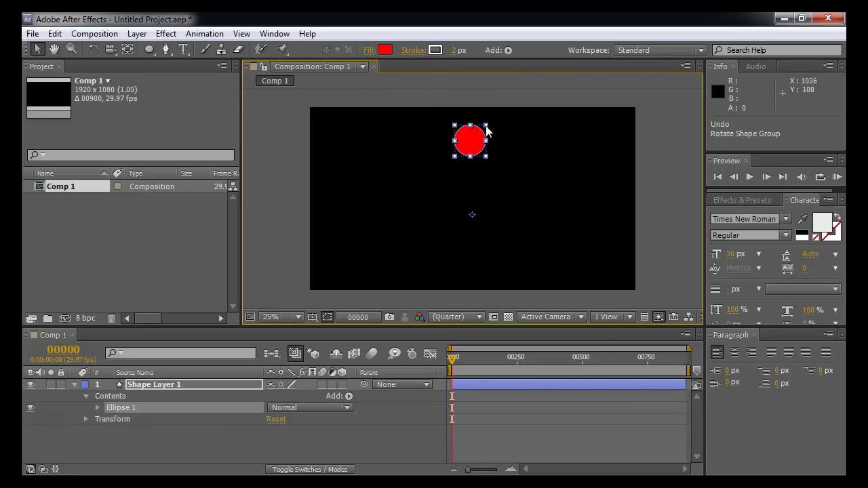
mouse_move(487, 127)
left_mouse_down()
mouse_move(474, 148)
mouse_move(468, 136)
left_mouse_up()
Keyframe the red circle layer's rotation from 0 at frame 0 to 10 full revolutions at frame 899.
left_click_drag(492, 367, 416, 362)
key("r")
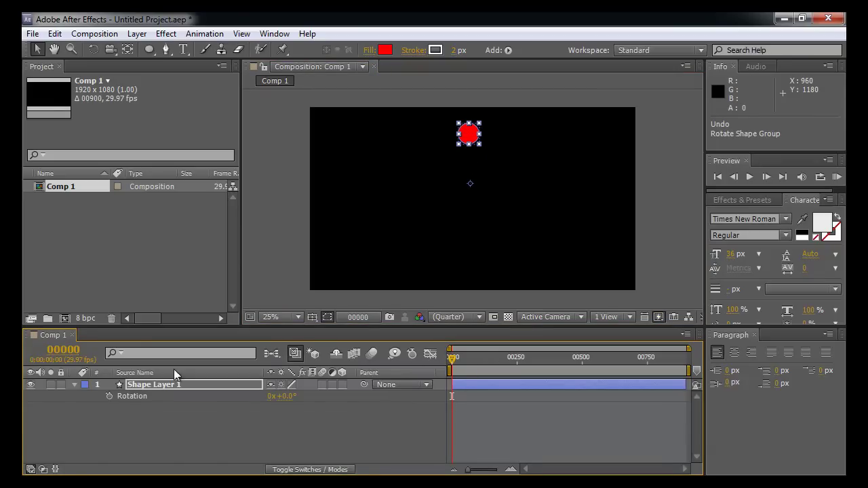
left_click(109, 396)
left_click_drag(494, 358, 712, 377)
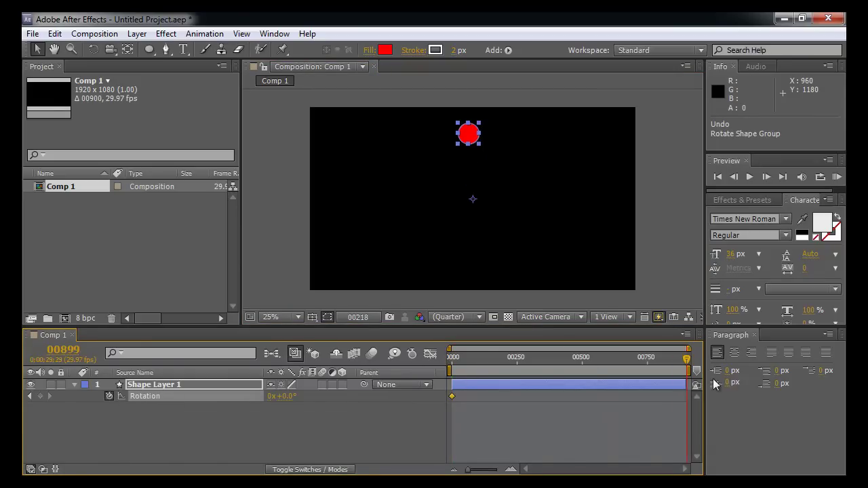
left_click(270, 396)
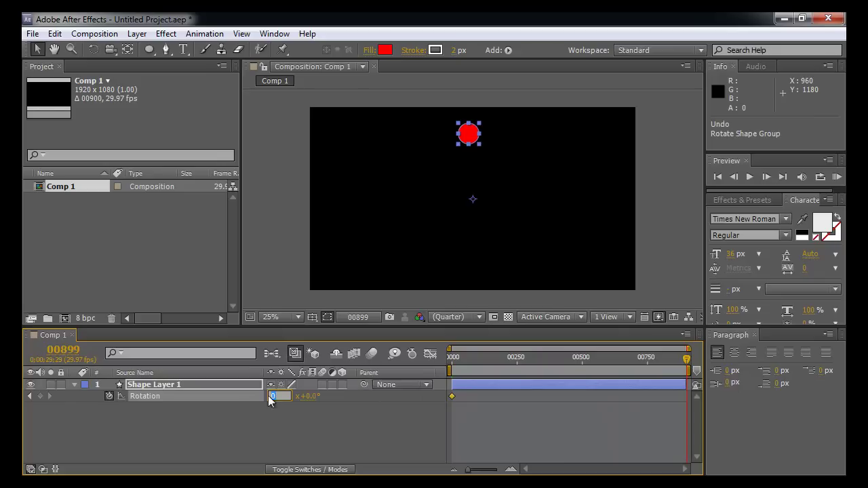
type("1")
key("Return")
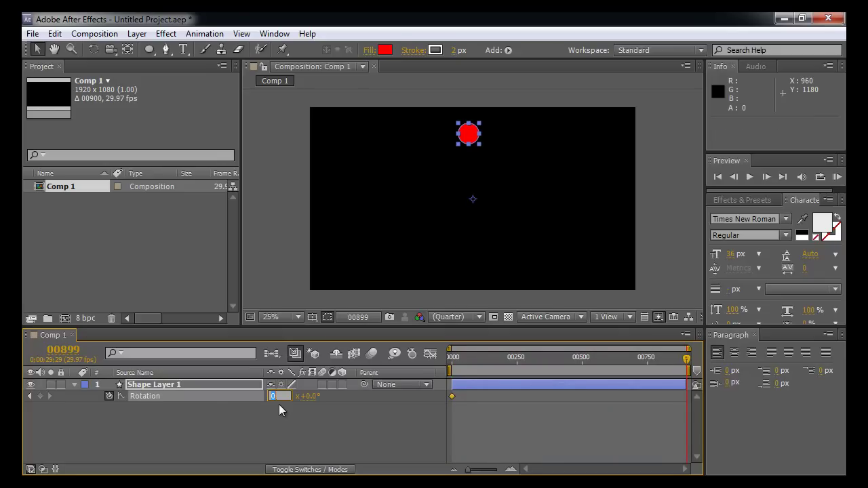
key("Return")
Preview the red circle's orbit from the first frame and return to frame 0.
left_click_drag(628, 358, 430, 355)
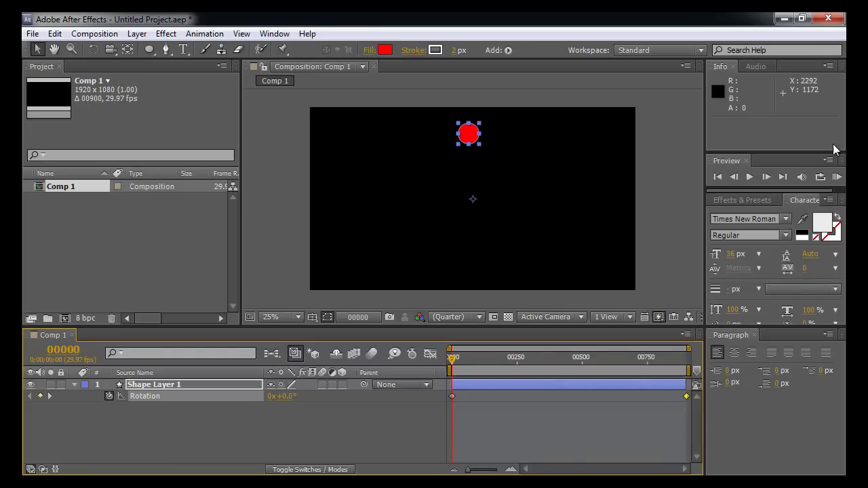
left_click(838, 176)
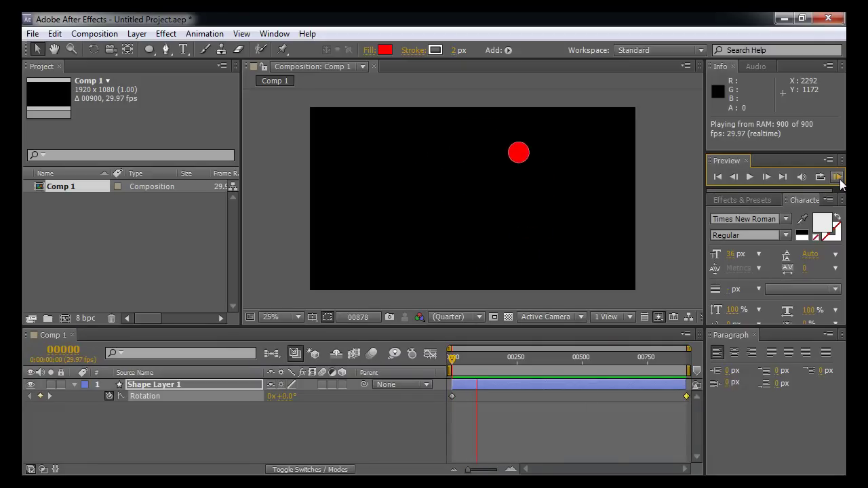
left_click_drag(523, 372, 451, 360)
left_click(529, 428)
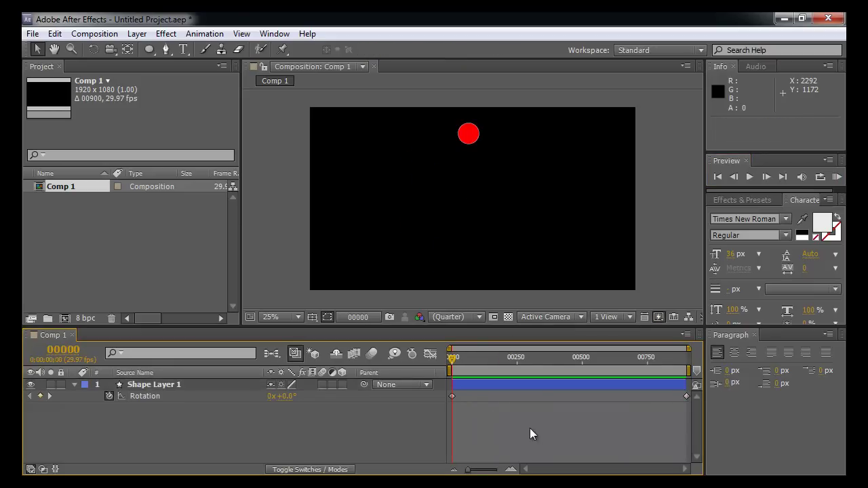
key("KP_0")
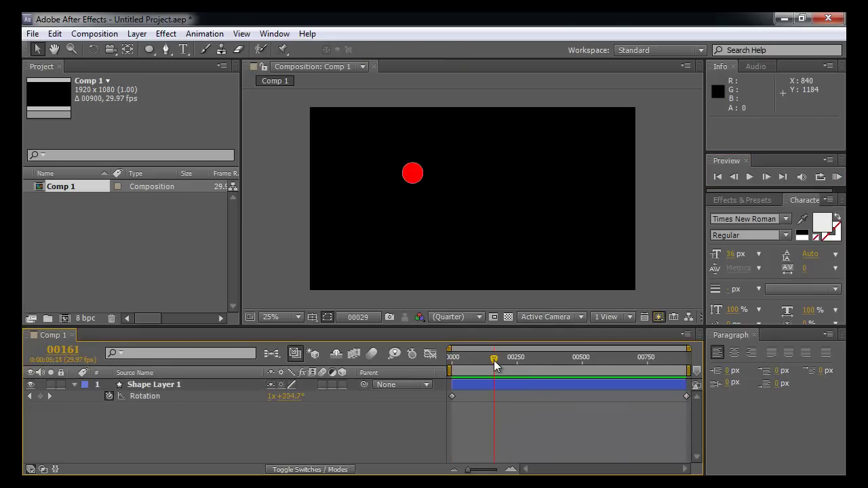
left_click(447, 369)
Draw a larger black-filled circle with an 8 px white stroke on a new shape layer.
mouse_move(150, 49)
left_mouse_down()
mouse_move(175, 50)
mouse_move(197, 79)
left_mouse_up()
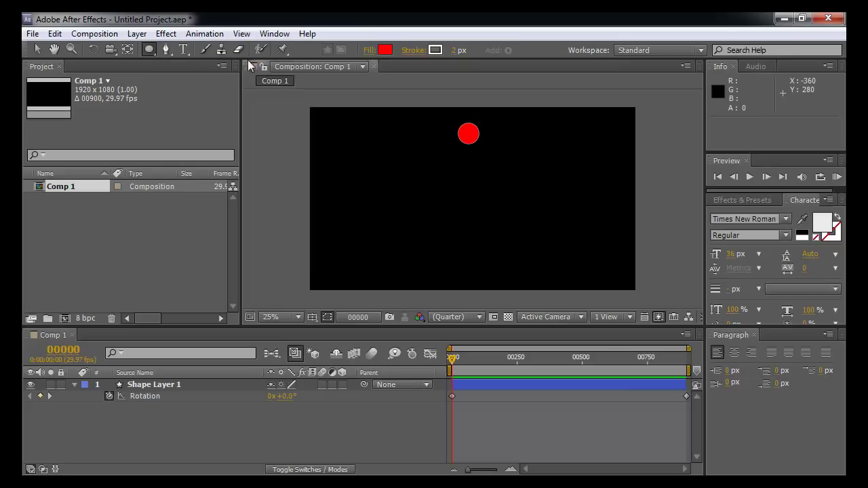
left_click(385, 52)
mouse_move(411, 75)
left_mouse_down()
mouse_move(404, 184)
mouse_move(385, 265)
left_mouse_up()
left_click(707, 74)
mouse_move(461, 194)
left_mouse_down()
mouse_move(482, 192)
mouse_move(519, 250)
left_mouse_up()
left_click_drag(522, 156, 570, 153)
Adjust the outlined circle until its upper edge meets the red circle, and place its layer beneath the red circle's layer.
key("v")
left_click_drag(527, 250, 486, 194)
left_click_drag(549, 253, 496, 185)
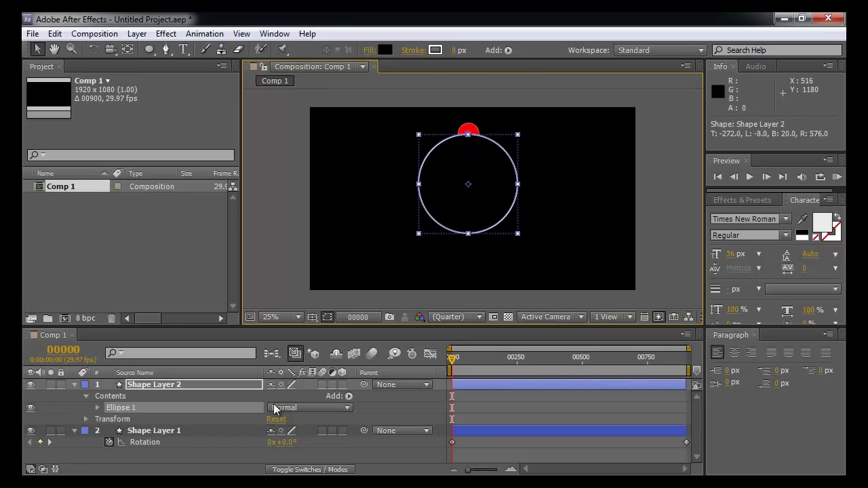
left_click_drag(177, 384, 160, 451)
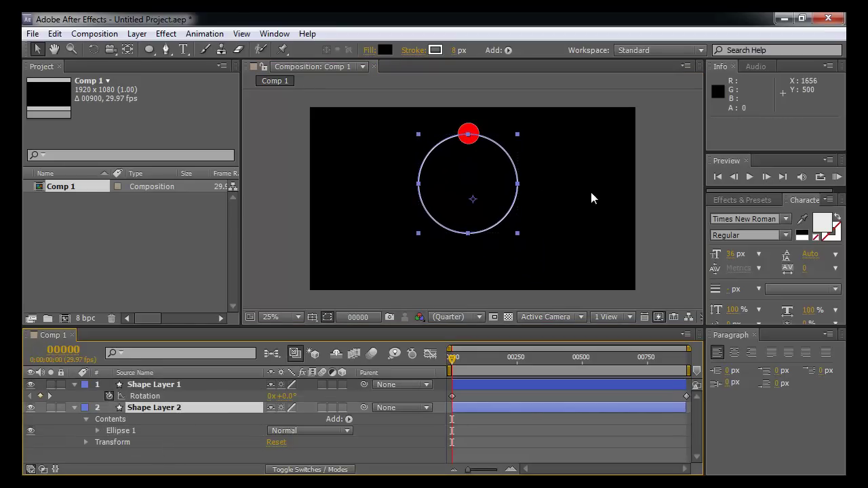
left_click(655, 195)
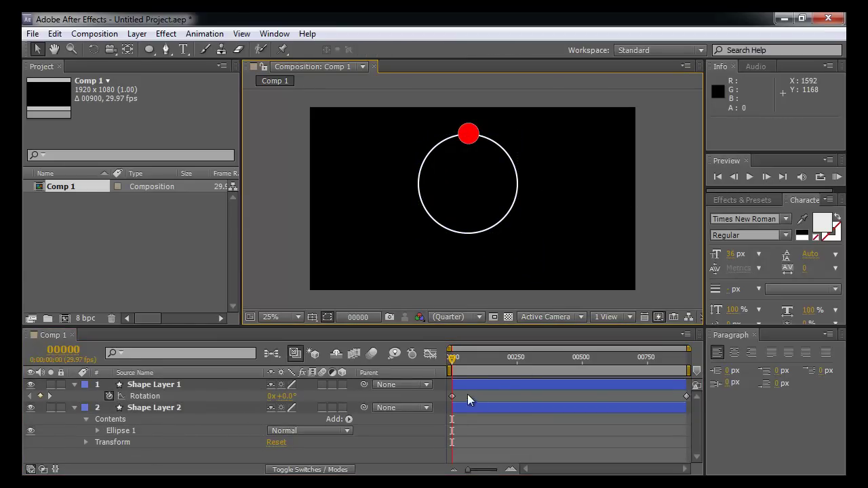
With the red circle at the bottom of its orbit at frame 133, enlarge and reposition the outlined circle to match the orbit.
left_click_drag(465, 353, 486, 356)
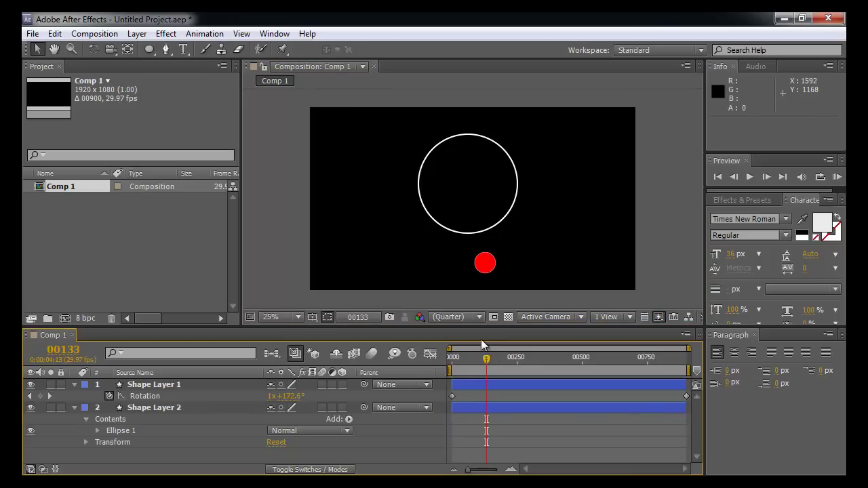
left_click(477, 201)
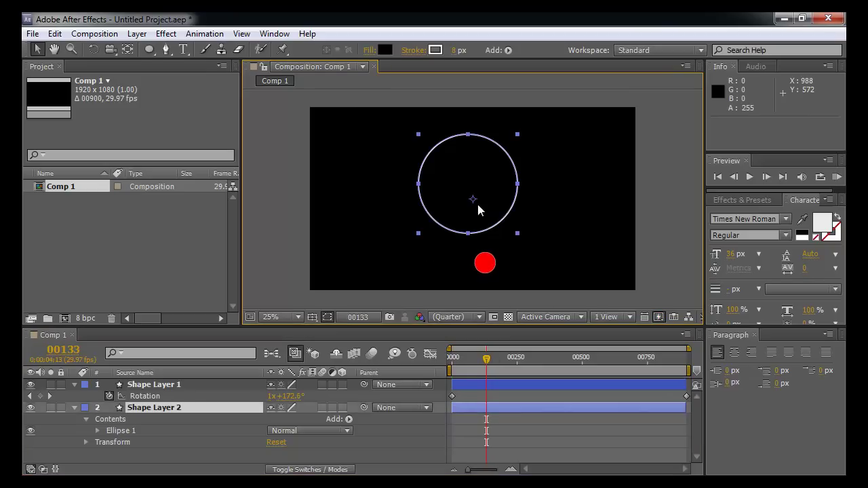
left_click(516, 230)
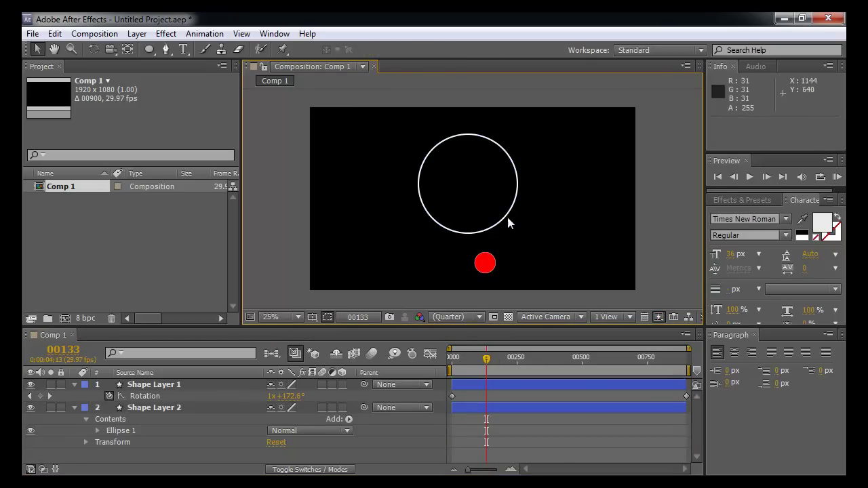
left_click(507, 229)
left_click(521, 233)
left_click(495, 219)
mouse_move(517, 235)
left_mouse_down()
mouse_move(554, 265)
mouse_move(534, 245)
mouse_move(514, 242)
left_mouse_up()
Preview from frame 0 how the red circle travels along the white outline.
left_click_drag(485, 366, 438, 365)
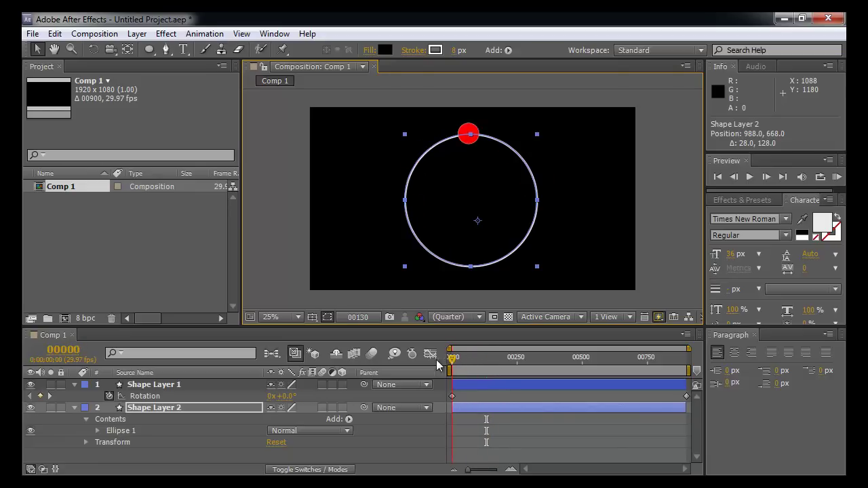
key("space")
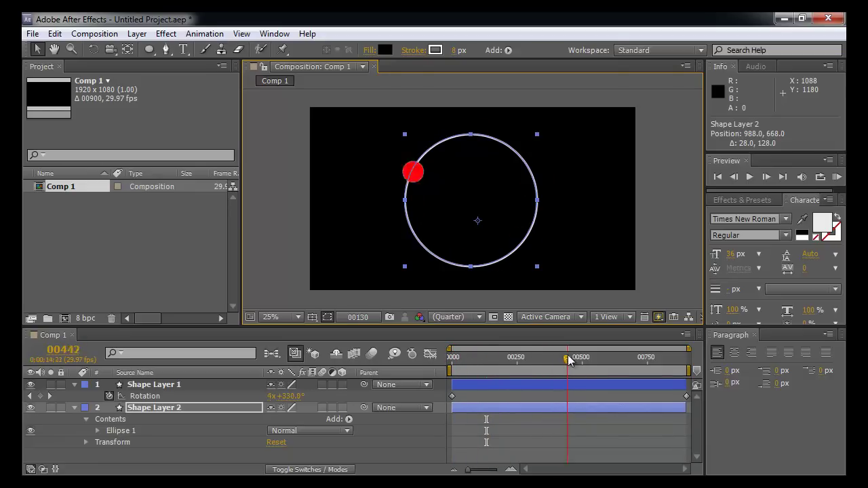
left_click(837, 177)
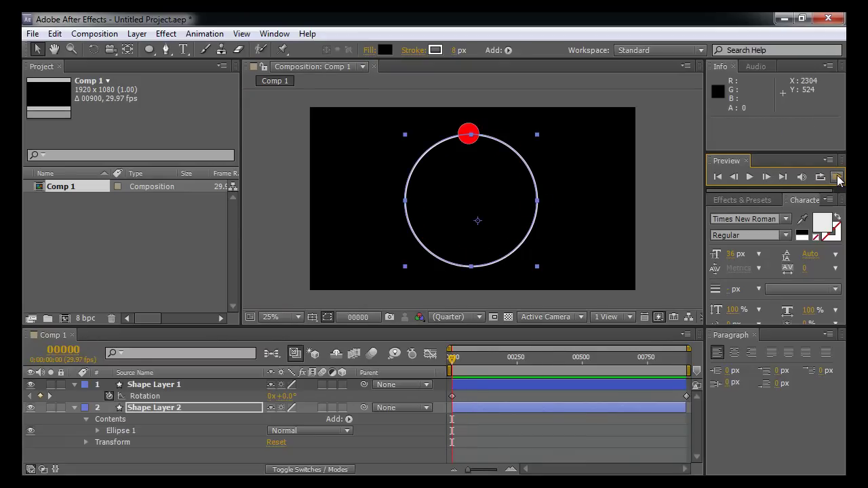
left_click(662, 159)
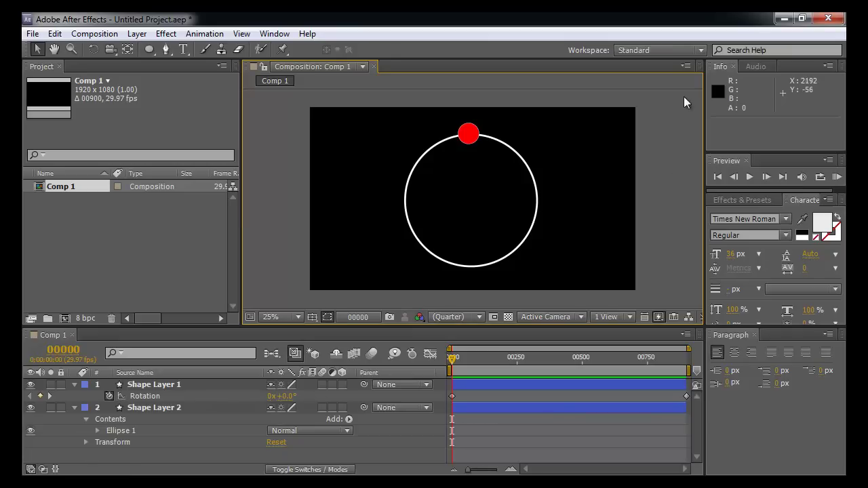
Pre-compose both shape layers together, moving all attributes into the new composition.
left_click_drag(597, 96, 310, 315)
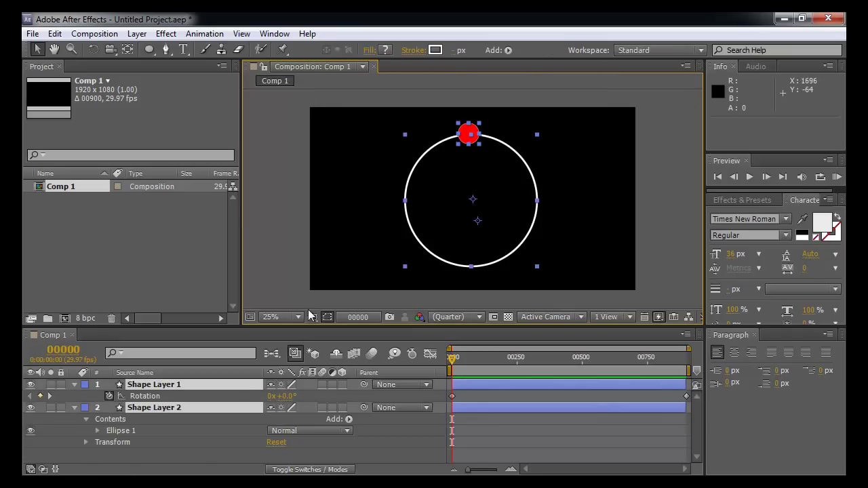
left_click(208, 442)
left_click(182, 408)
left_click(179, 385, "ctrl")
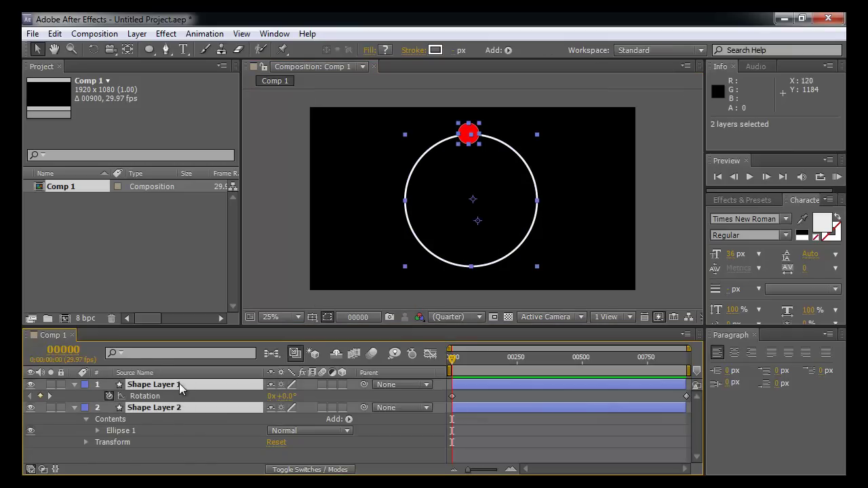
key("ctrl+shift+c")
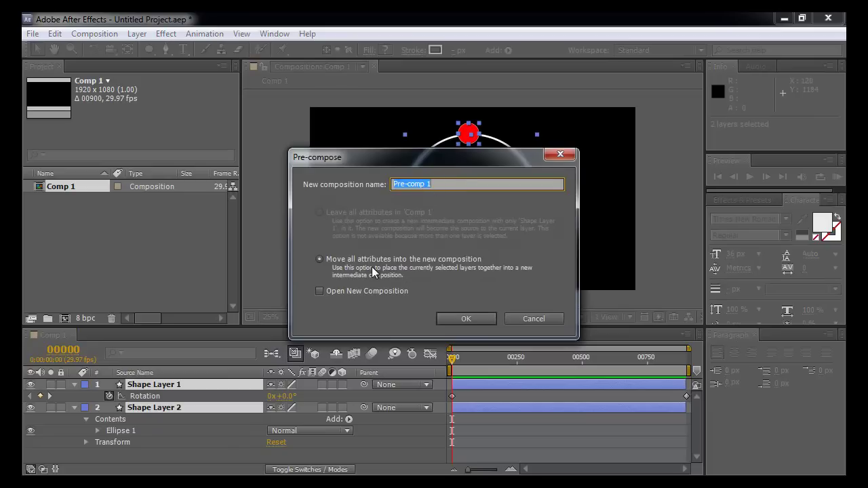
left_click(460, 318)
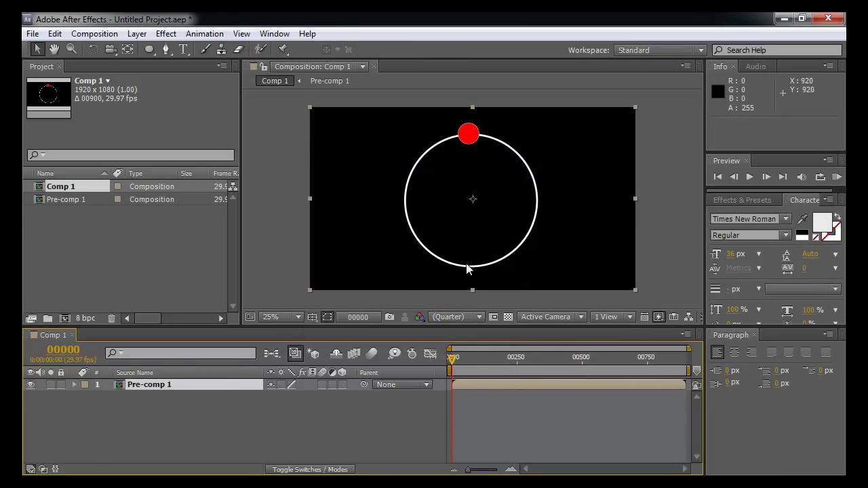
Try flattening the pre-composed orbit vertically by scaling its layer, and check the motion along the timeline.
left_click_drag(470, 288, 472, 242)
left_click(474, 242)
left_click_drag(456, 364, 509, 365)
key("Home")
key("ctrl+z")
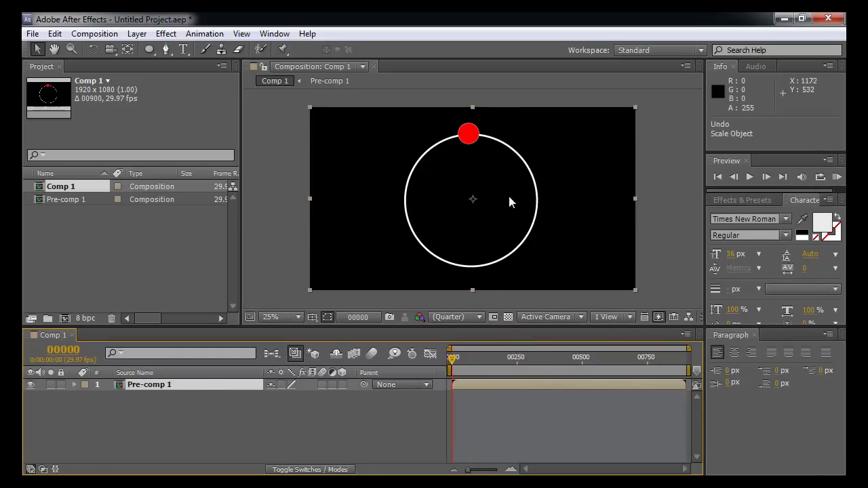
Place eight puppet pins evenly around the white circular outline, including one on the red circle at the top.
left_click(280, 49)
left_click(467, 132)
left_click(404, 197)
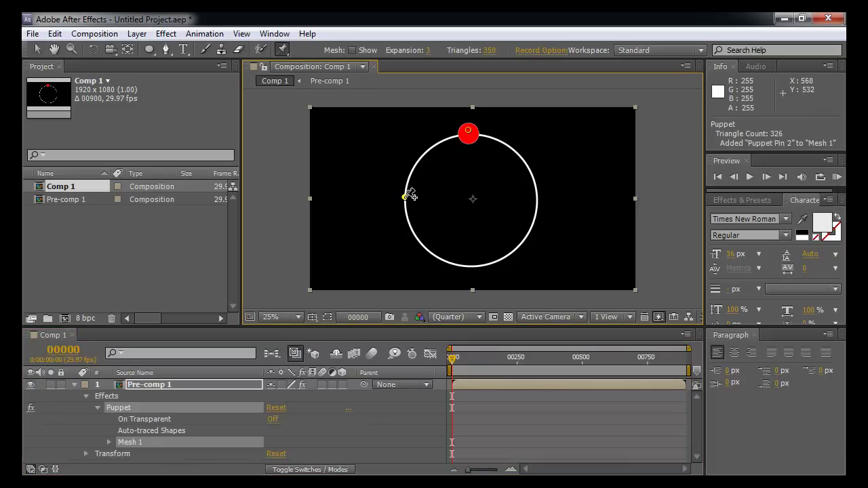
left_click(469, 265)
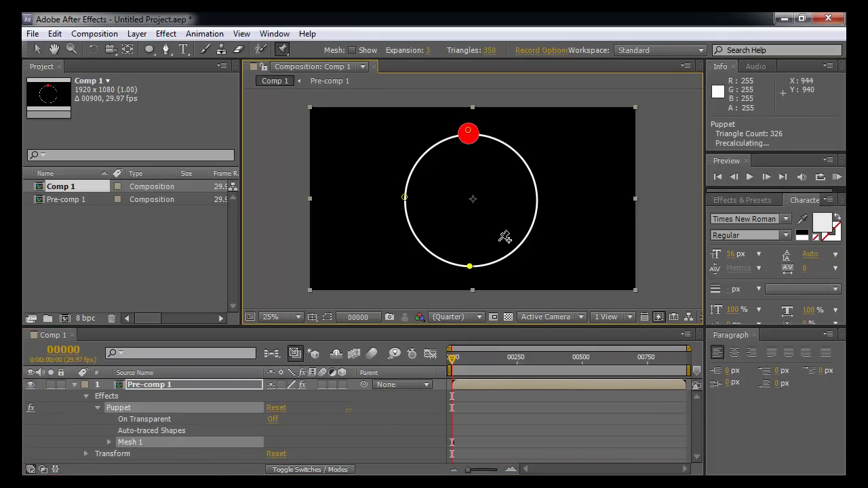
left_click(536, 198)
left_click(517, 252)
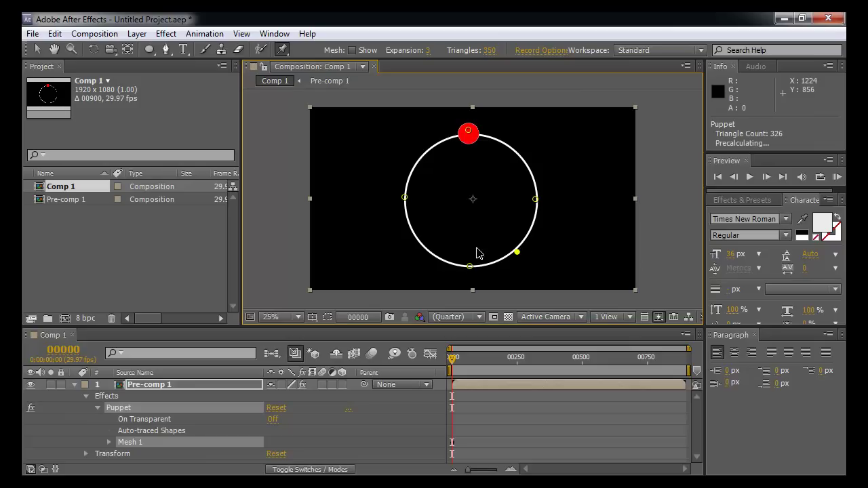
left_click(418, 242)
left_click(416, 161)
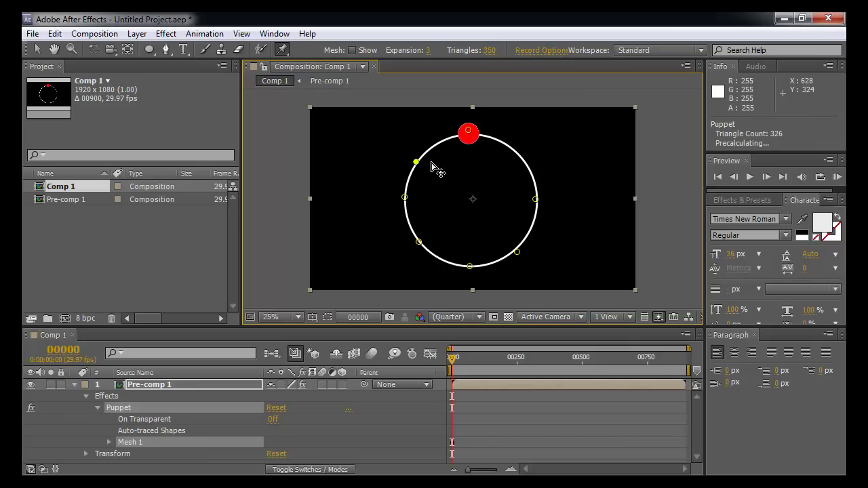
left_click(519, 159)
key("v")
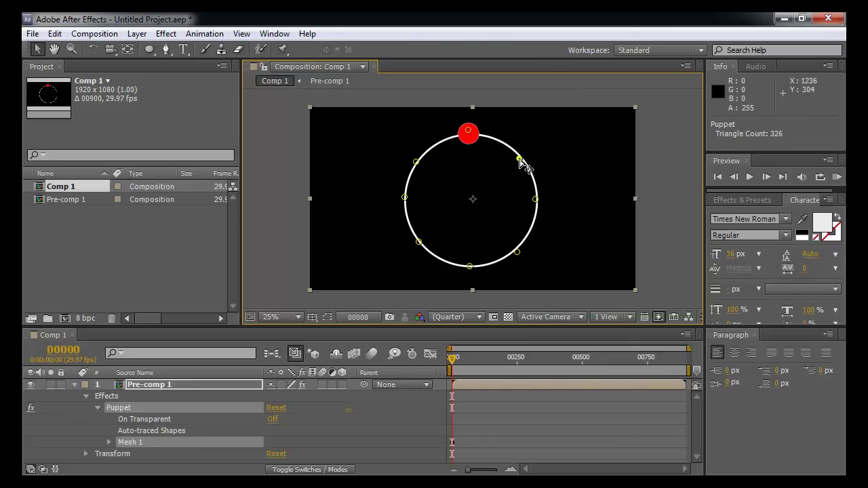
Try deforming the orbit by moving its puppet pins outward on both sides and pulling the lower-left pin inward.
left_click_drag(537, 199, 553, 202)
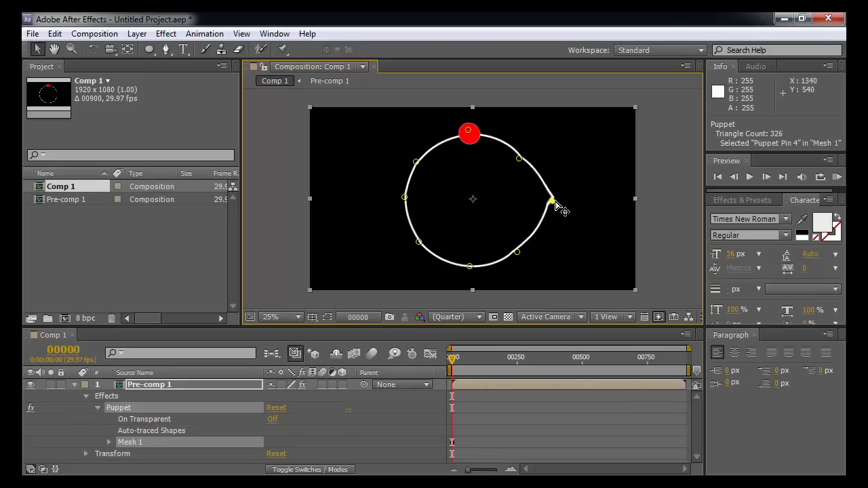
left_click_drag(517, 252, 537, 253)
left_click(554, 202)
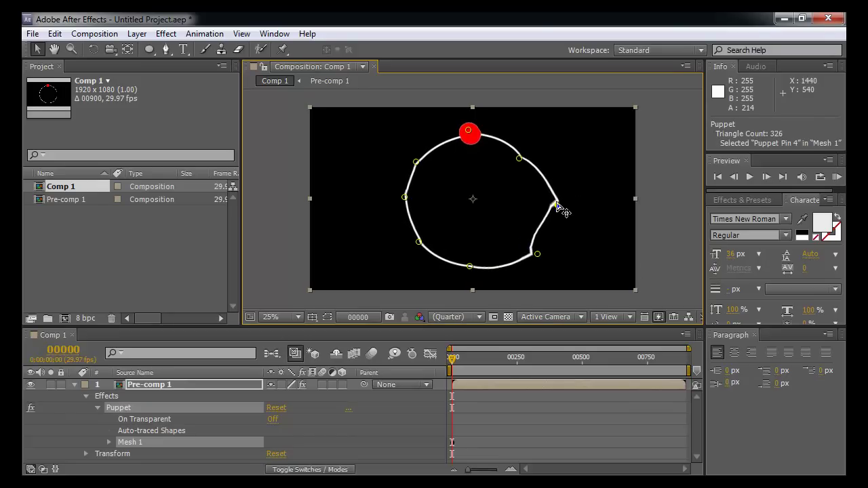
left_click_drag(556, 203, 577, 208)
left_click_drag(520, 159, 550, 155)
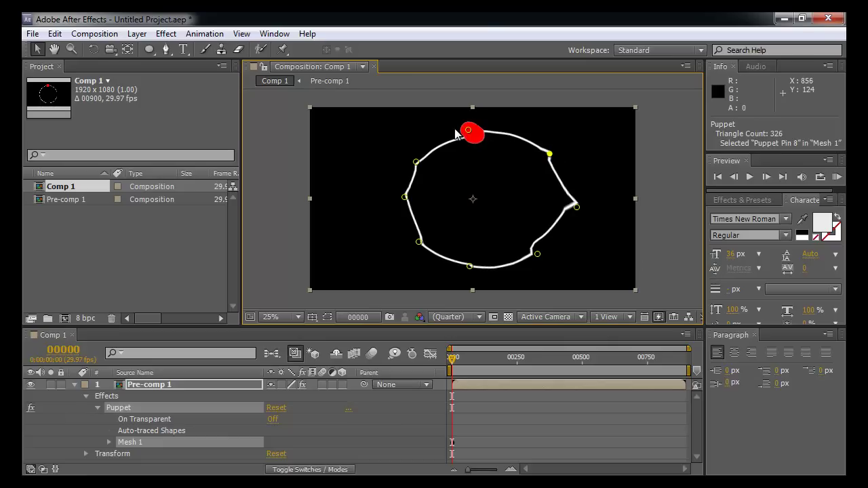
left_click_drag(468, 130, 456, 127)
left_click_drag(416, 163, 387, 152)
left_click_drag(405, 198, 338, 206)
left_click_drag(419, 243, 432, 205)
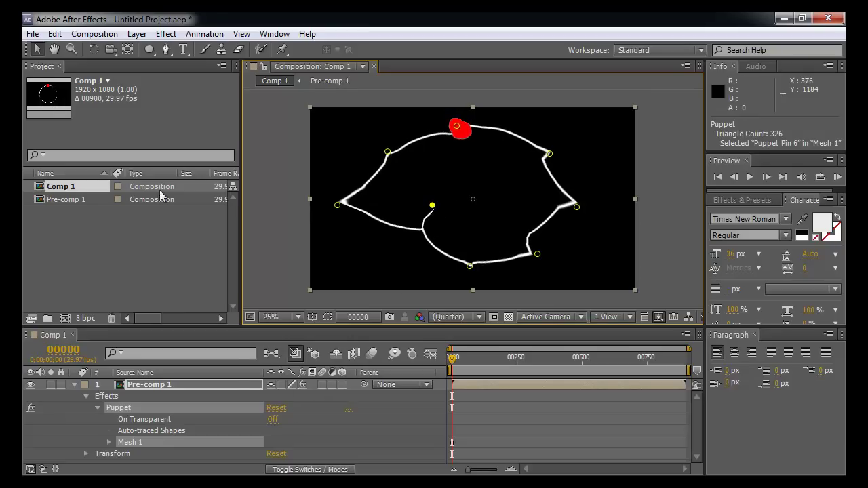
Turn on the Puppet effect's On Transparent option and check how the red circle distorts up to frame 242.
left_click(334, 442)
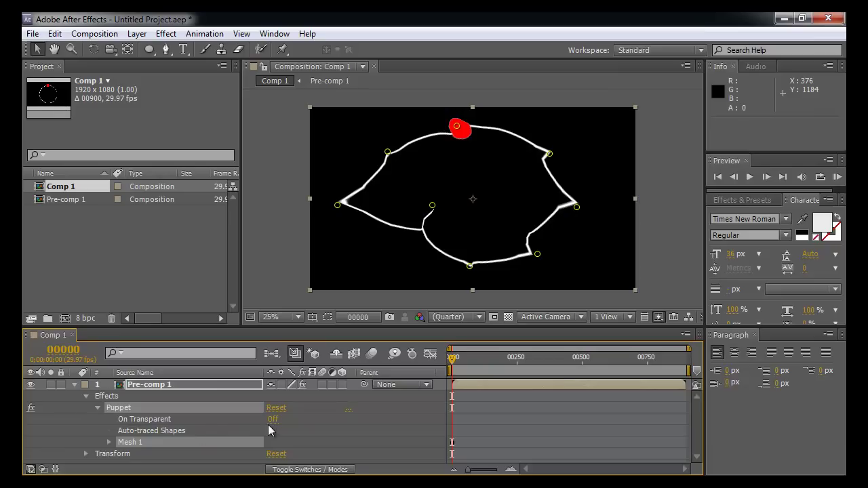
left_click(271, 421)
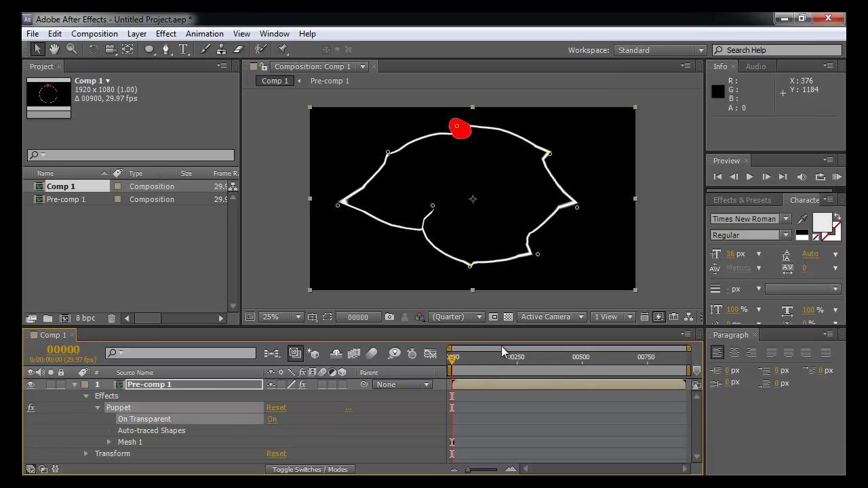
left_click_drag(451, 359, 499, 372)
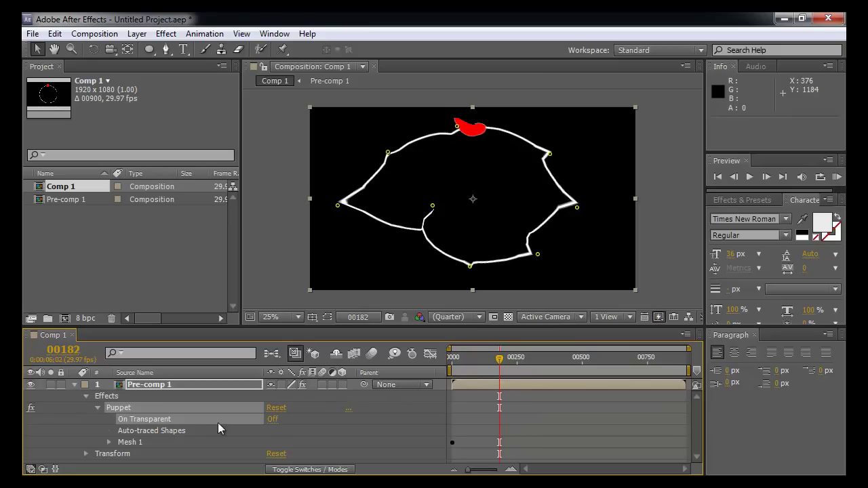
left_click(163, 431)
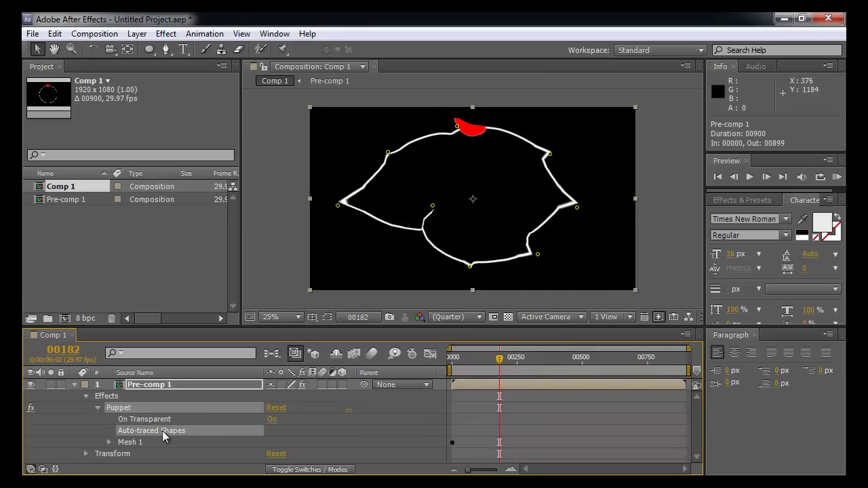
left_click_drag(484, 367, 516, 366)
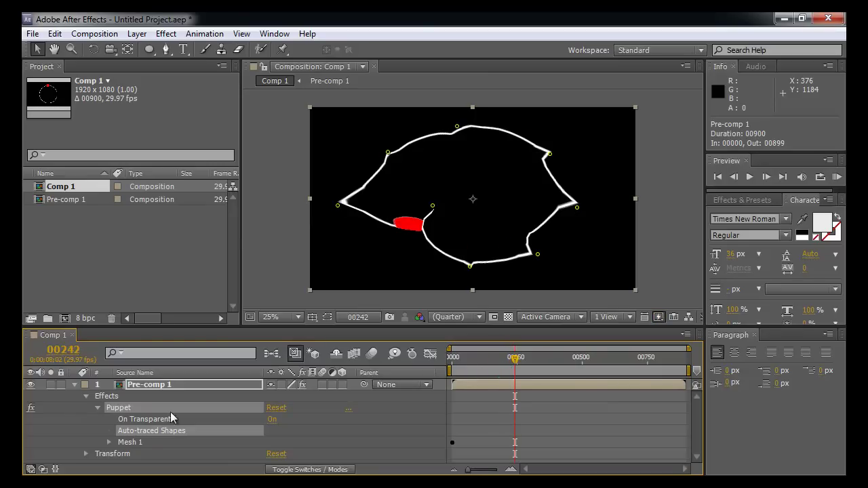
Delete the Puppet effect from the Pre-comp 1 layer.
left_click(165, 442)
left_click(128, 416)
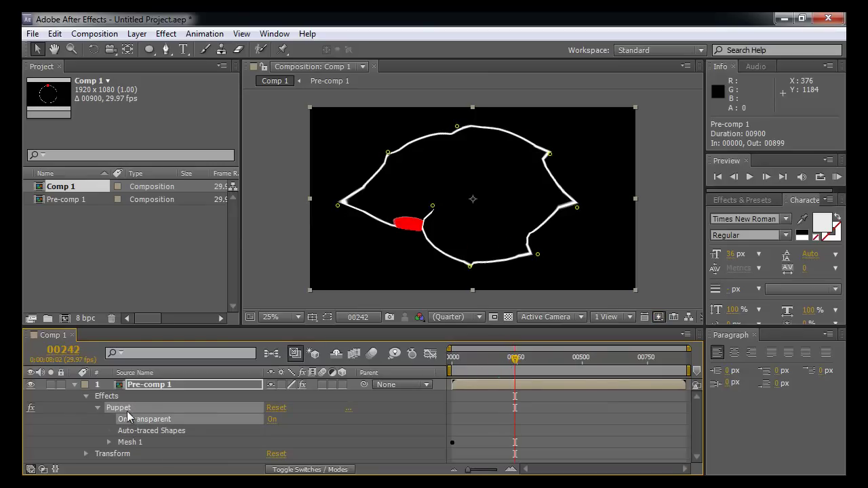
key("Delete")
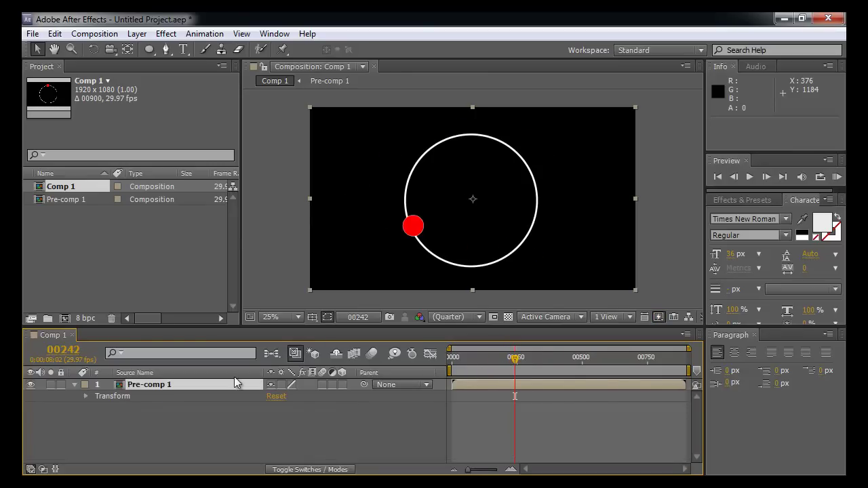
Scale the pre-composed orbit into a wide ellipse, about half its height and stretched horizontally, and return to frame 0.
left_click_drag(469, 363, 447, 369)
key("space")
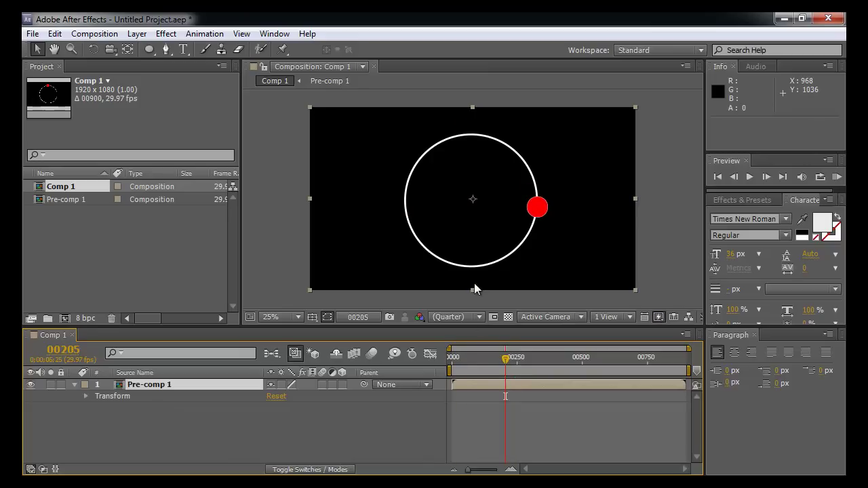
left_click_drag(474, 283, 473, 242)
key("ctrl+z")
left_click_drag(632, 201, 738, 207)
left_click_drag(505, 356, 450, 357)
left_click(464, 407)
left_click(471, 388)
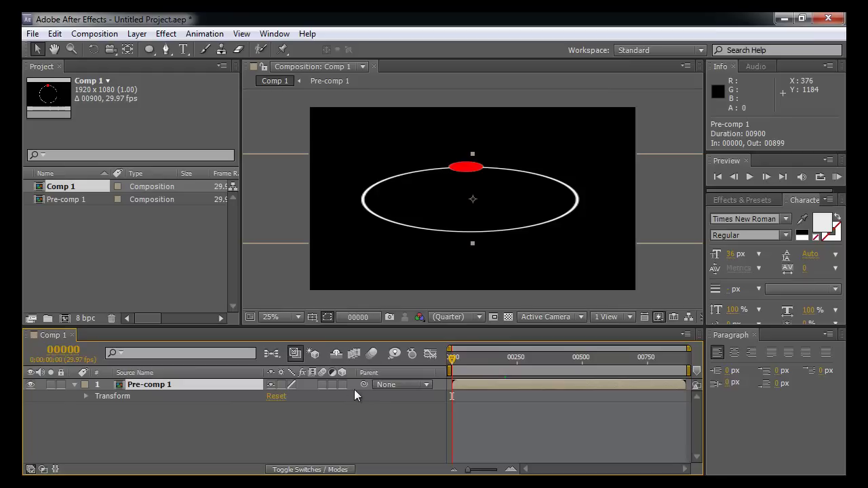
Set the Pre-comp 1 layer's blending mode to Add and hide the layer switches.
left_click(43, 469)
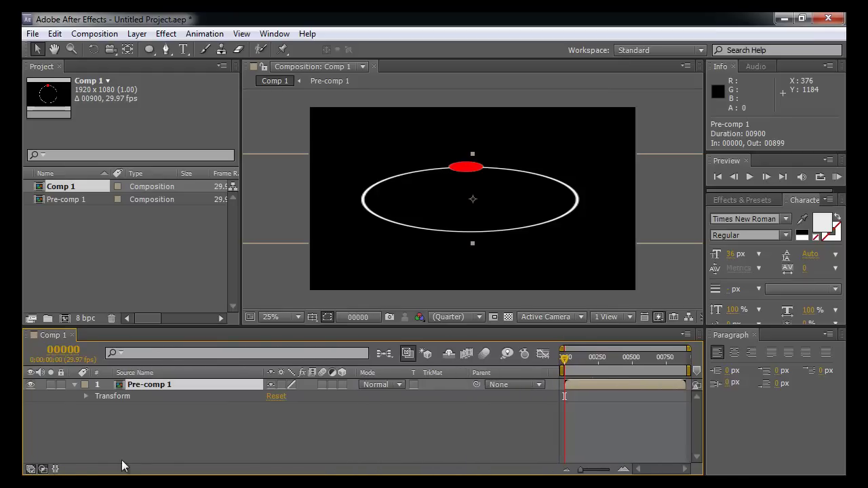
left_click(382, 385)
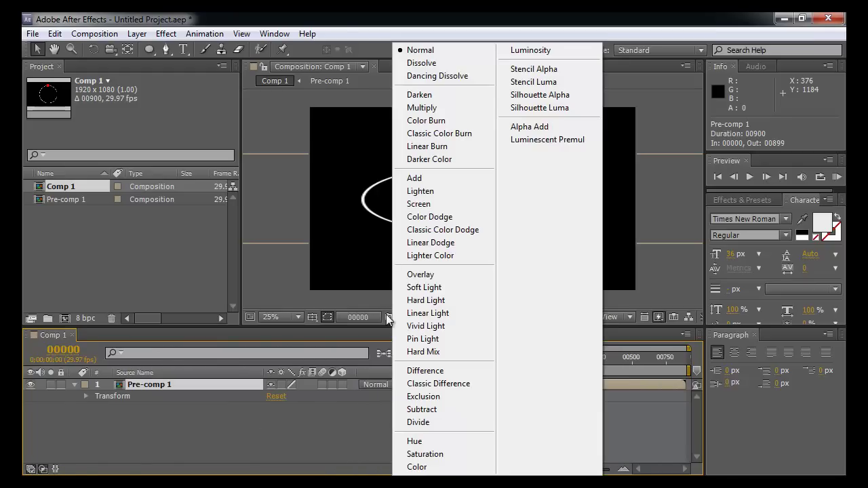
left_click(423, 178)
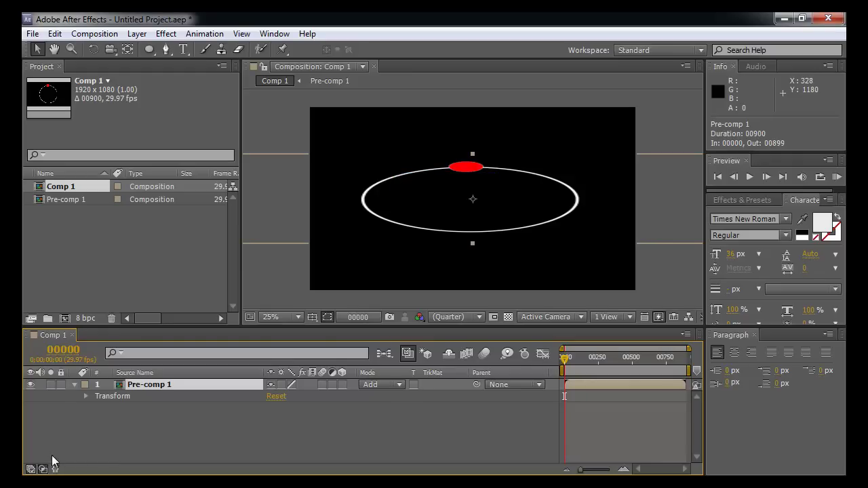
left_click(34, 468)
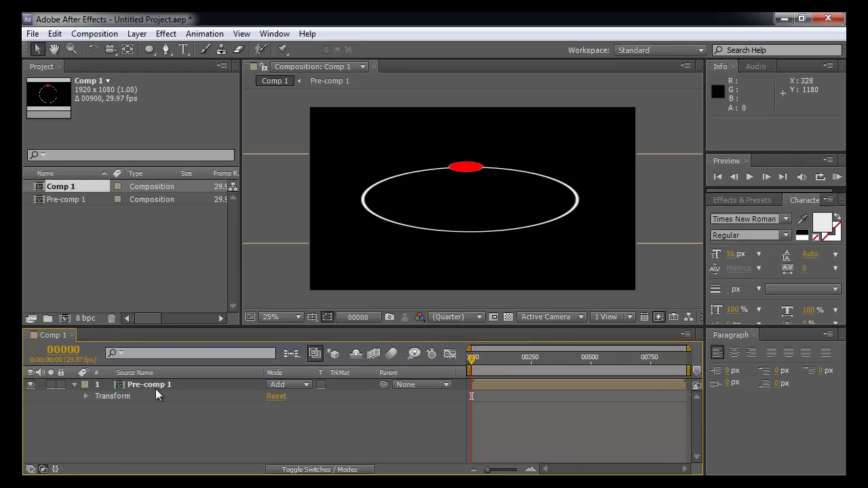
Duplicate the orbit layer and shrink the copy into a smaller ellipse sharing the original's left edge, at position 760, 540.
key("ctrl+d")
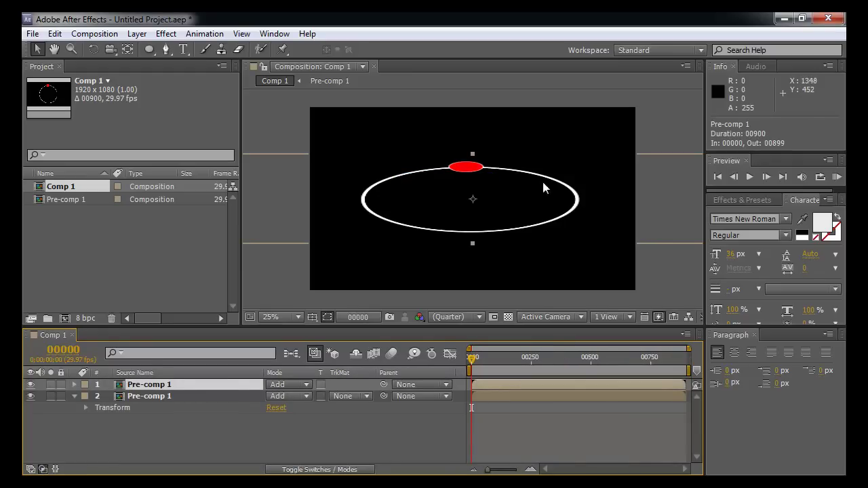
key("comma")
left_click_drag(605, 221, 569, 217)
left_click_drag(507, 196, 492, 199)
key("period")
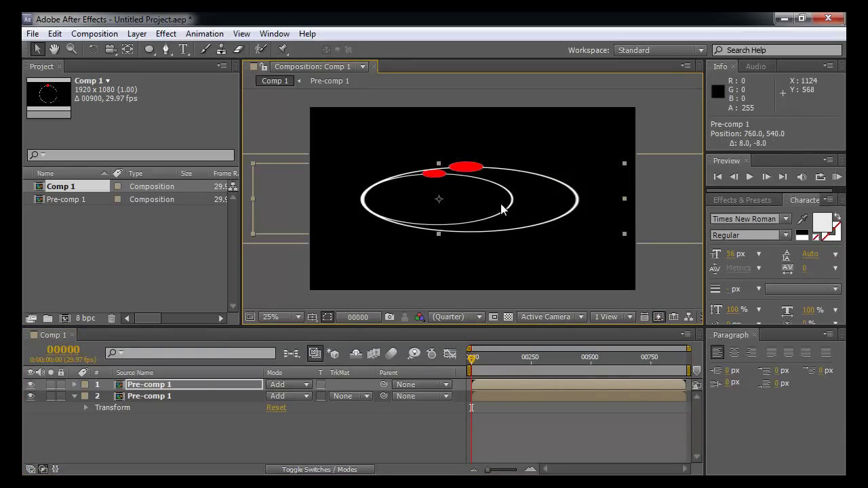
Duplicate the smaller orbit and shrink the third ellipse to share the same left edge, at position 636, 540.
key("h")
left_click_drag(472, 201, 513, 227)
key("v")
key("ctrl+d")
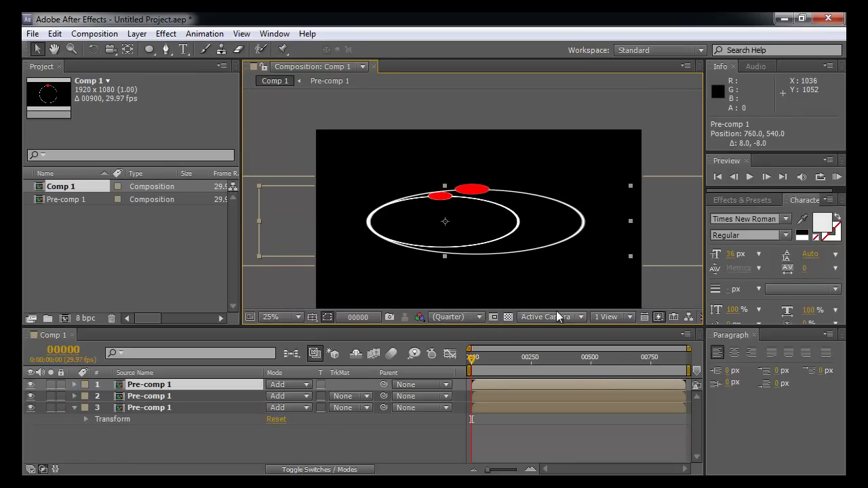
left_click_drag(629, 260, 581, 247)
key("ctrl+z")
left_click_drag(502, 223, 477, 225)
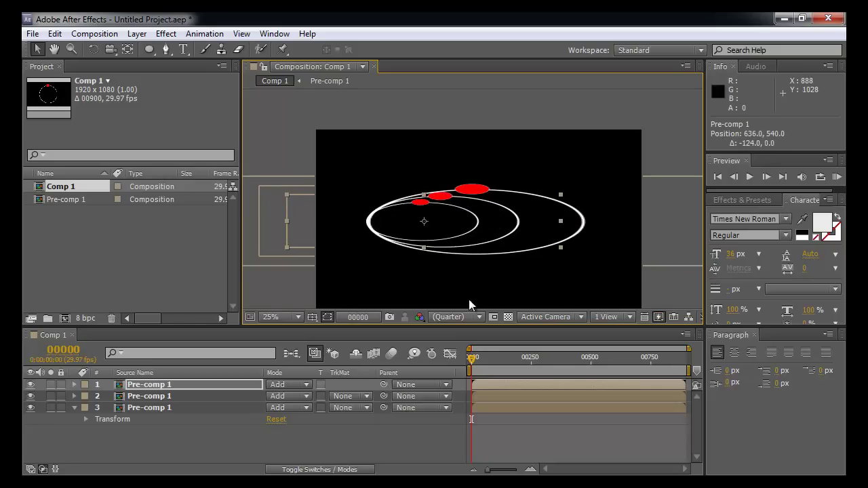
Duplicate the third orbit and scale and position the copy as the smallest, innermost ellipse with the same left edge.
left_click(484, 385)
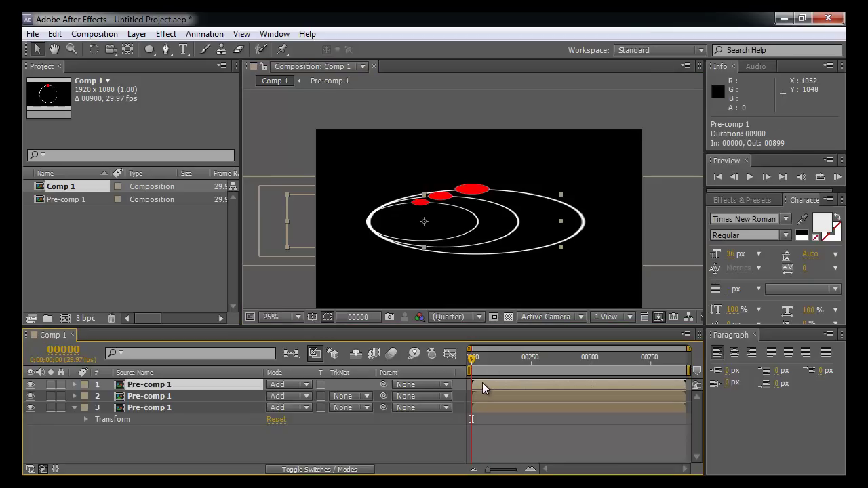
key("ctrl+d")
left_click_drag(558, 247, 526, 240)
left_click_drag(468, 226, 452, 229)
Duplicate all four orbit layers together and bring the copies to the top of the layer stack.
left_click_drag(508, 450, 497, 382)
key("ctrl+d")
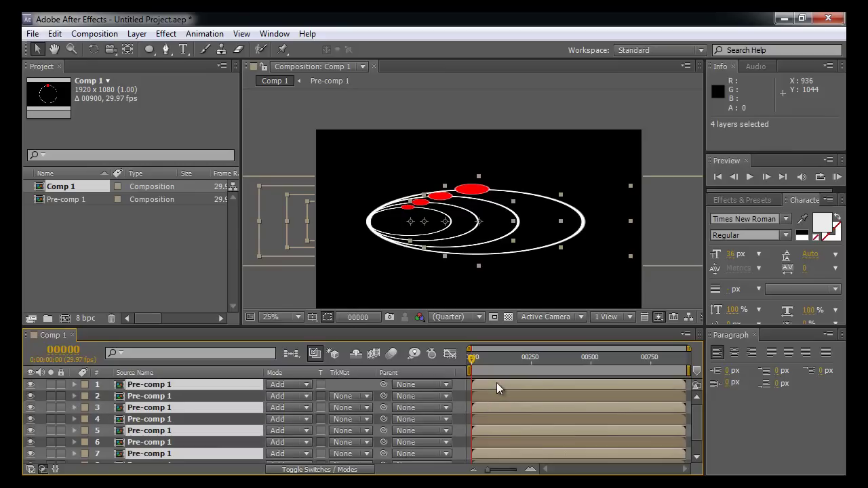
key("ctrl+shift+bracketright")
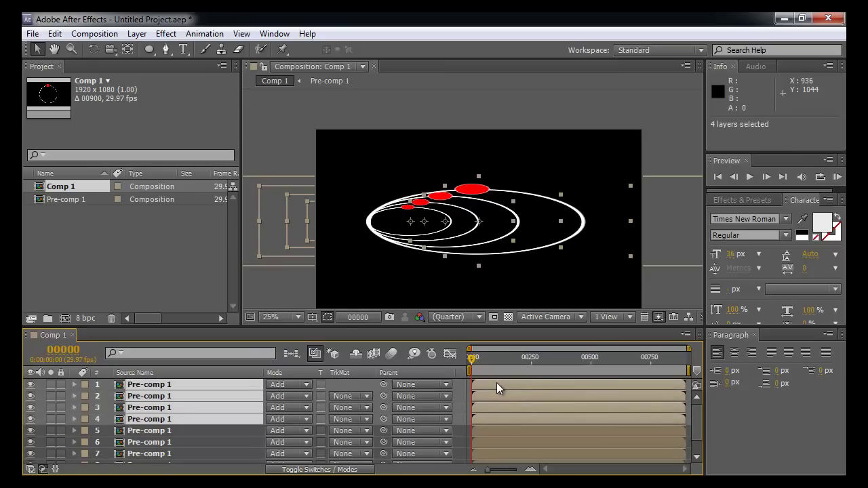
Delay the four copies, duplicate them again with the new set starting at frame 88, and bring that set to the top.
left_click_drag(496, 382, 517, 384)
key("ctrl+d")
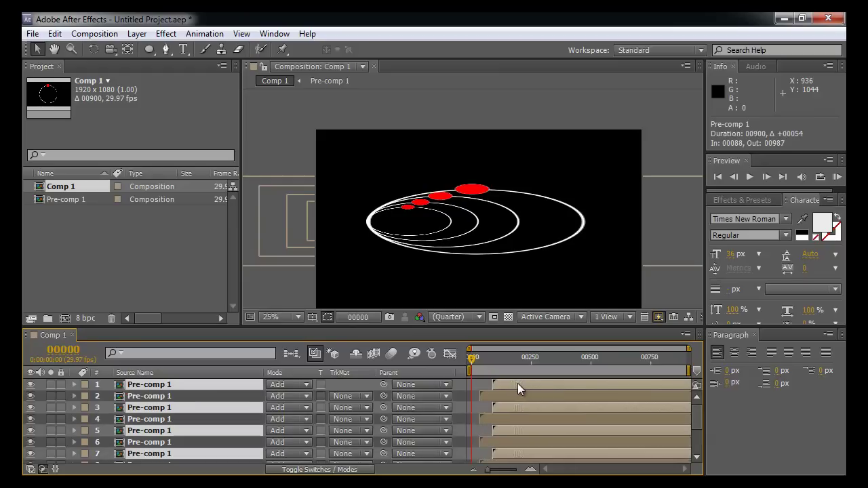
key("ctrl+shift+bracketright")
Preview the staggered red circles travelling along the nested orbits.
key("space")
left_click_drag(494, 367, 569, 368)
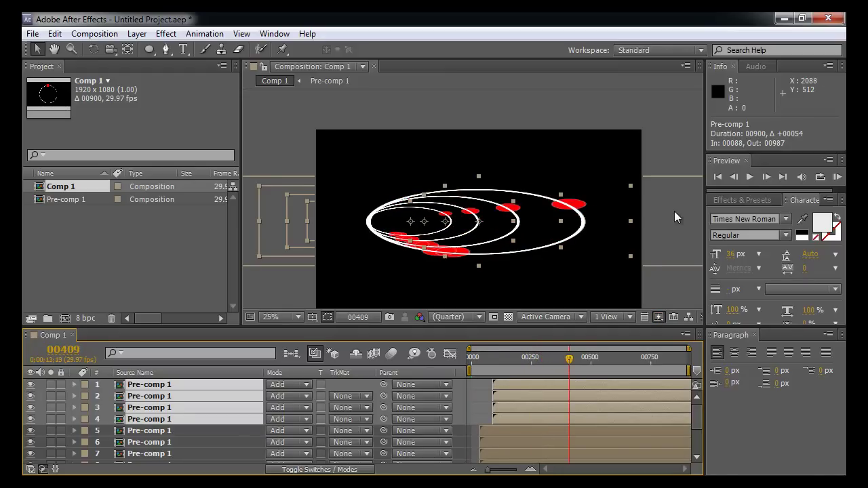
left_click(674, 161)
left_click(836, 177)
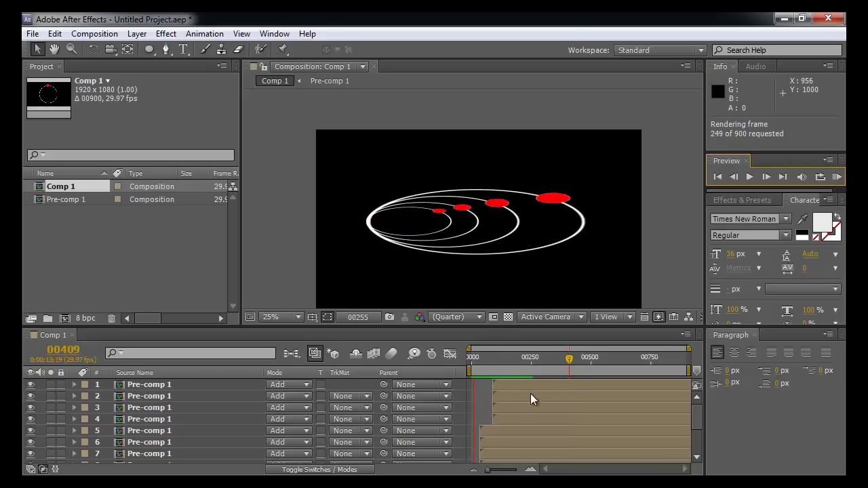
left_click(523, 360)
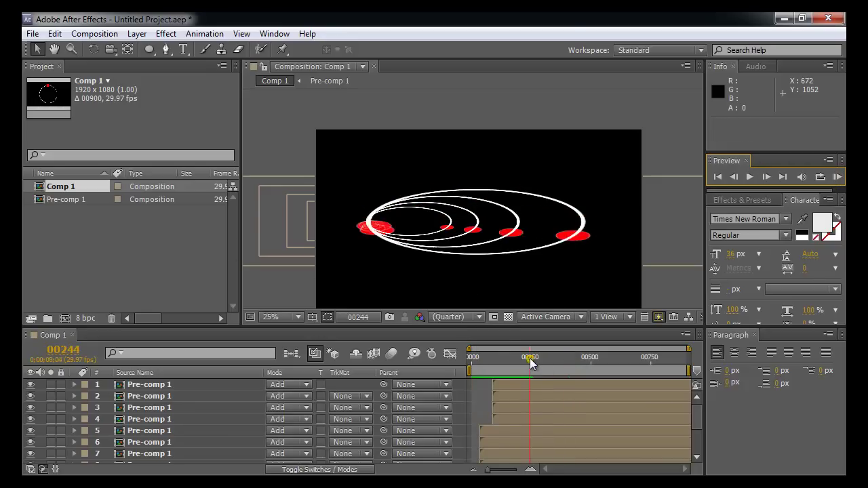
Open Pre-comp 1 and scale the red circle layer down to 52%.
left_click(68, 200)
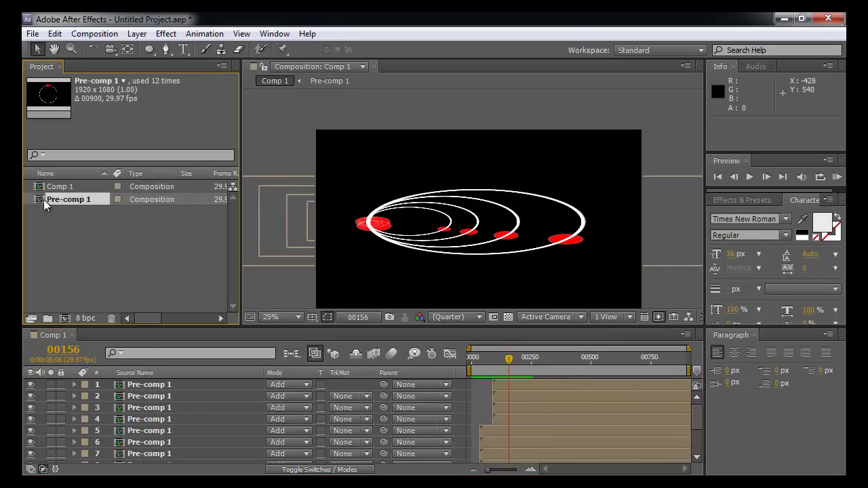
double_click(43, 200)
left_click(410, 210)
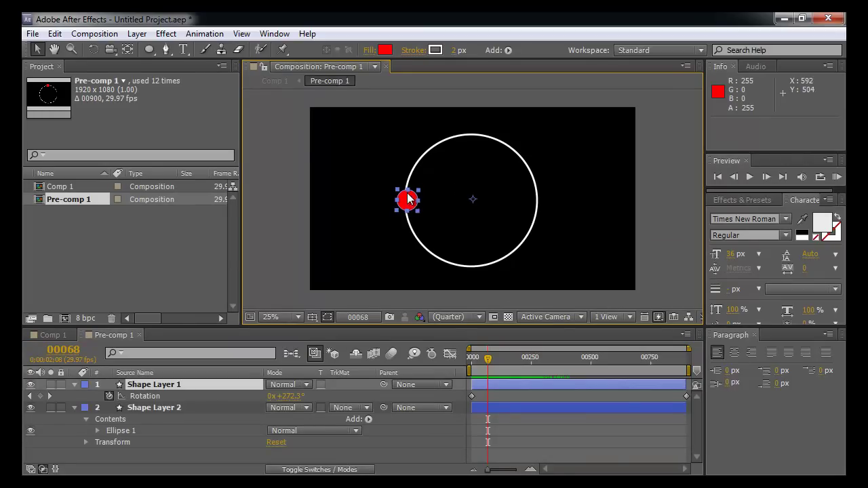
left_click(398, 192)
left_click(407, 198)
mouse_move(419, 194)
left_mouse_down()
mouse_move(409, 196)
mouse_move(416, 196)
left_mouse_up()
Move the smaller red circle back onto the white ring's left edge, with the layer at position 760, 540.
left_click(454, 208)
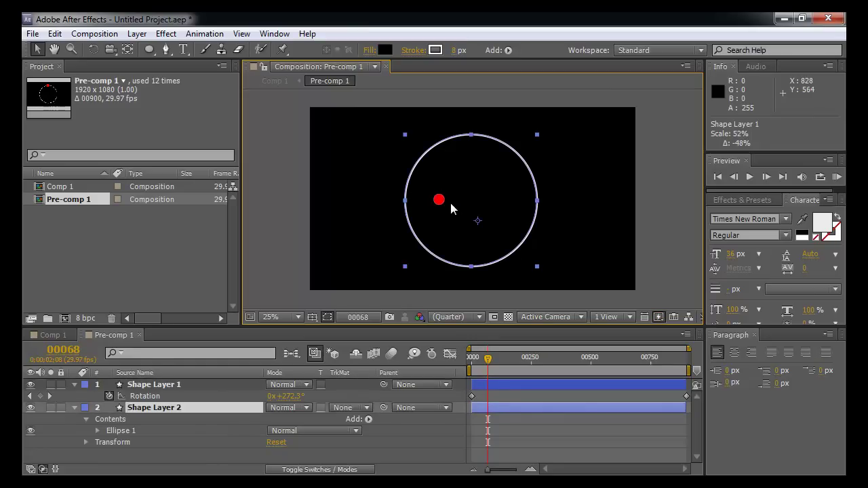
left_click(515, 207)
left_click(438, 198)
left_click_drag(438, 198, 407, 204)
Show the rulers and place a vertical and a horizontal guide crossing at the white ring's centre, the horizontal one at 552.
key("ctrl+r")
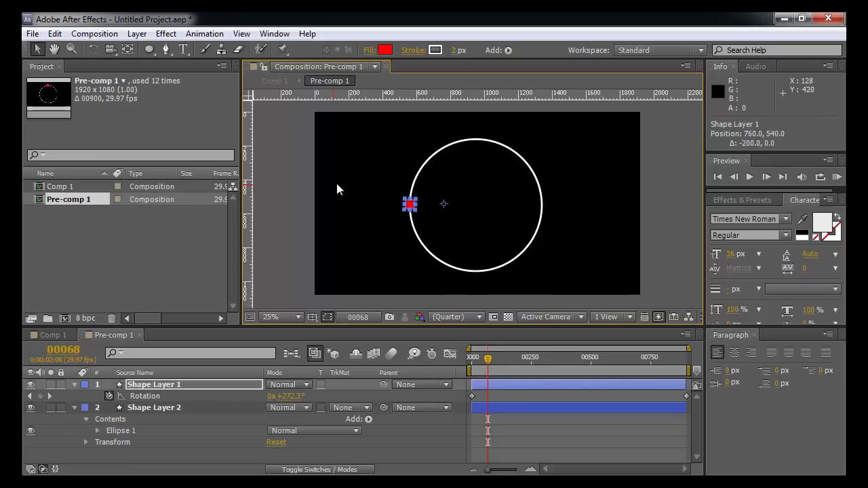
left_click(468, 158)
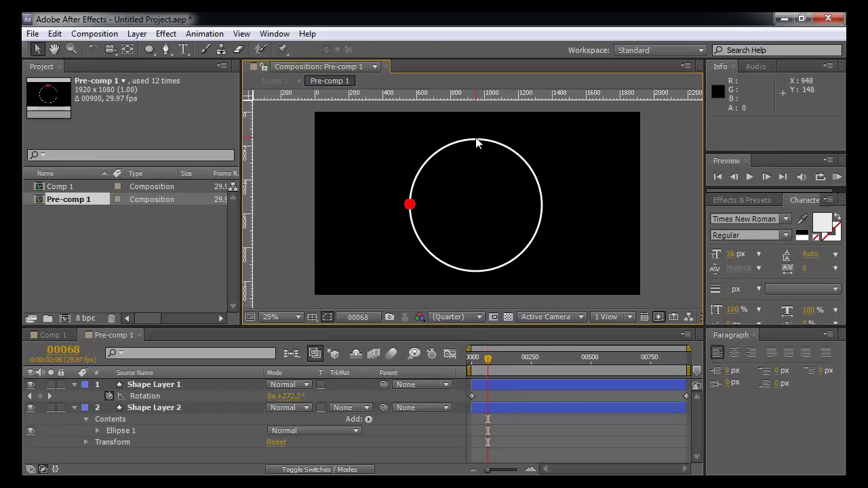
left_click(538, 170)
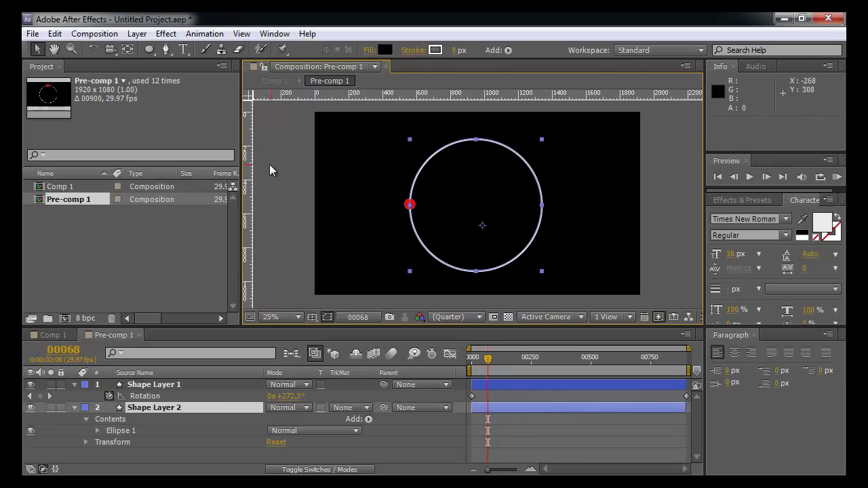
left_click_drag(248, 167, 476, 175)
left_click_drag(552, 92, 556, 205)
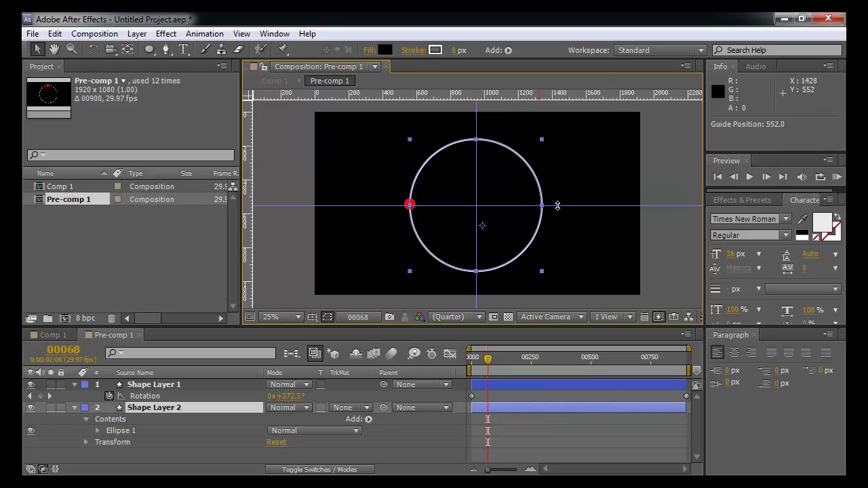
left_click(360, 149)
Move the red circle layer's anchor point to the guide intersection at the ring's centre with the Pan Behind tool.
left_click(499, 384)
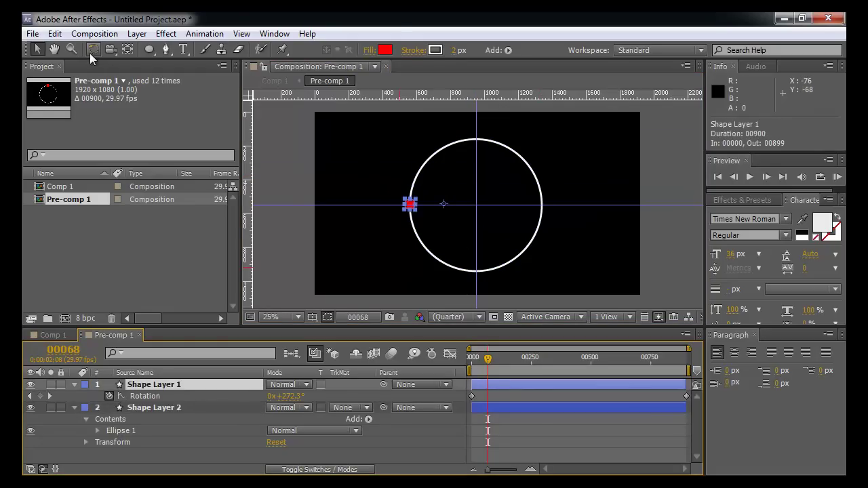
left_click(127, 49)
left_click_drag(444, 204, 474, 207)
left_click(661, 260)
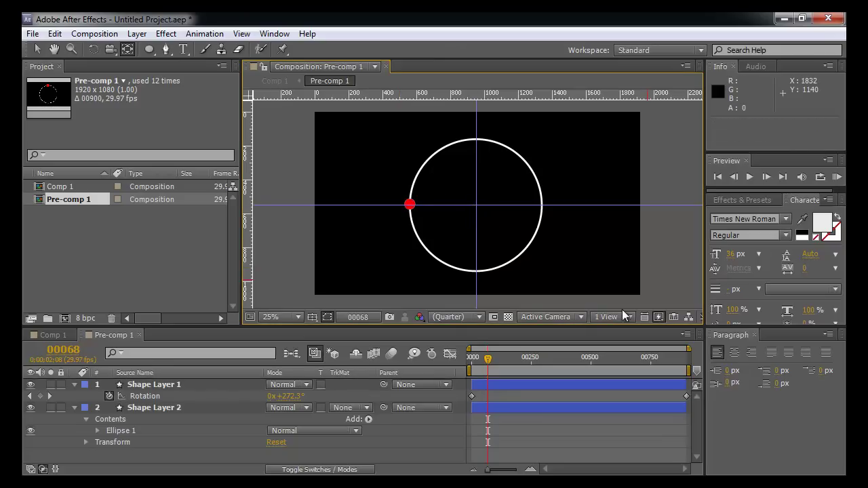
Check the circle's rotation along the ring, return to Comp 1 and preview the smaller red circles on the nested orbits.
left_click_drag(489, 364, 658, 363)
left_click(67, 334)
left_click_drag(518, 361, 566, 363)
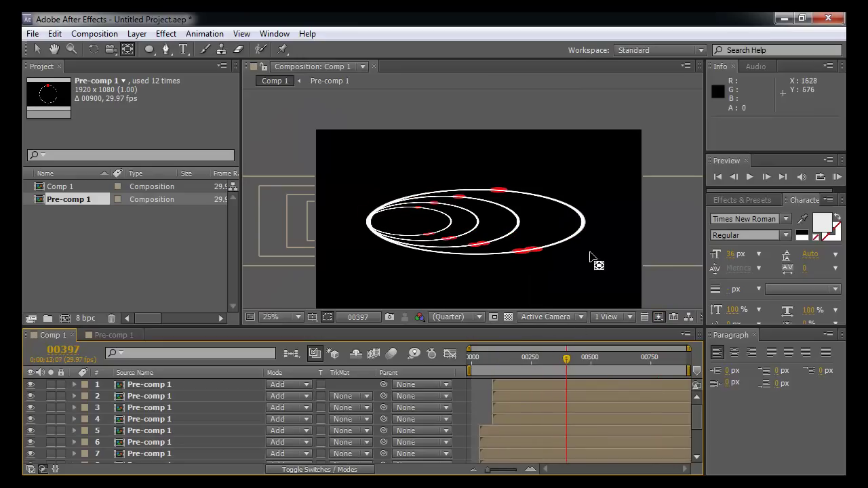
key("v")
left_click(690, 216)
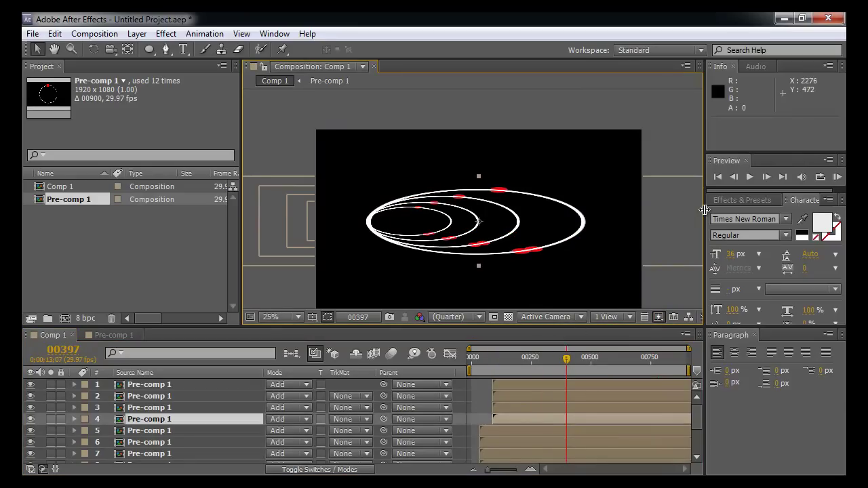
left_click(838, 176)
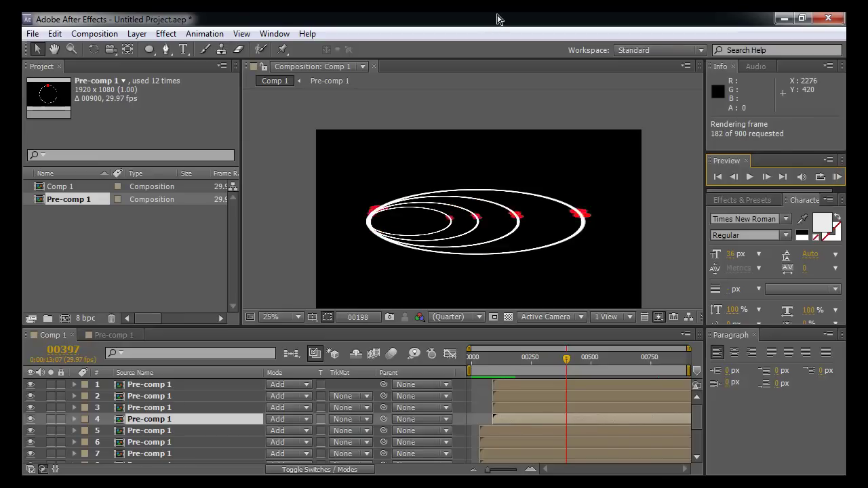
left_click(442, 150)
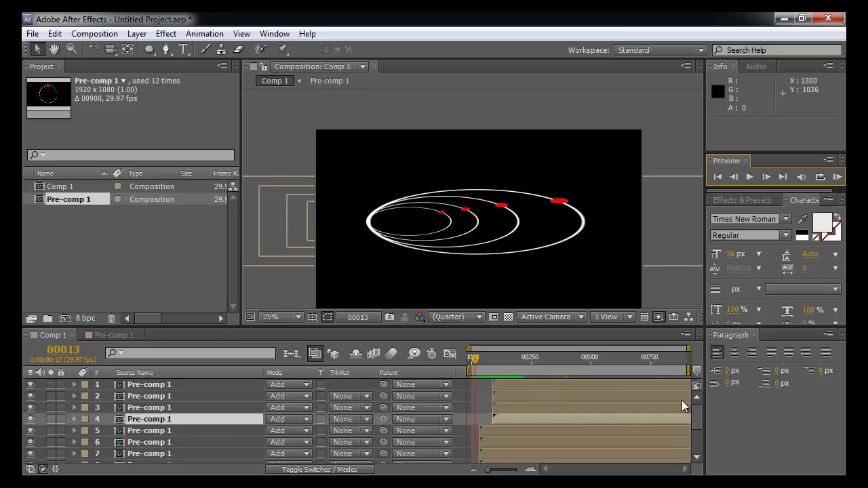
left_click(149, 49)
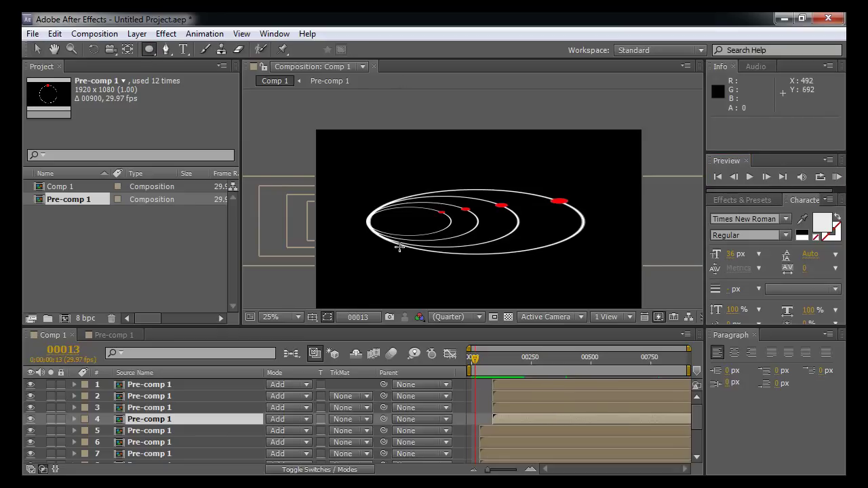
left_click_drag(331, 197, 380, 238)
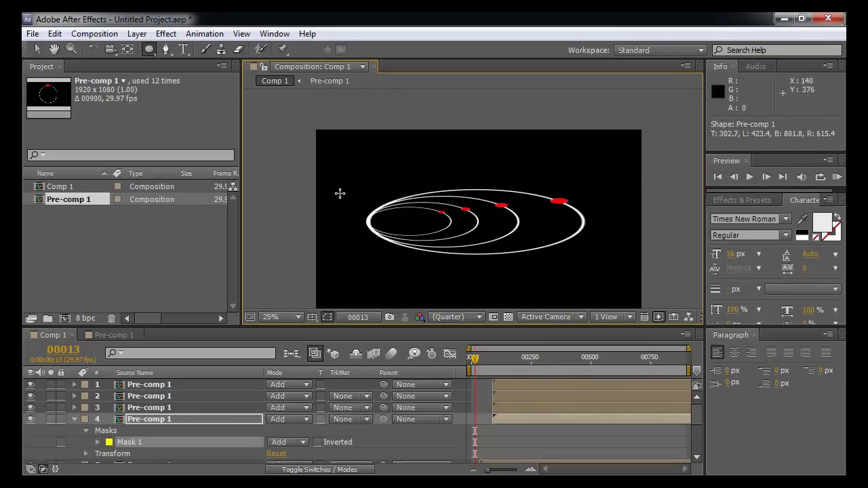
left_click_drag(339, 192, 403, 238)
key("ctrl+z")
key("ctrl+z")
key("space")
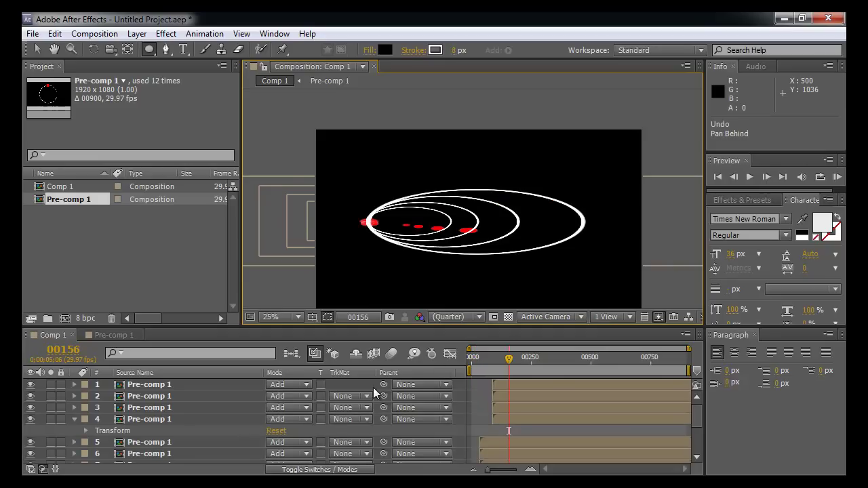
key("ctrl+Down")
key("v")
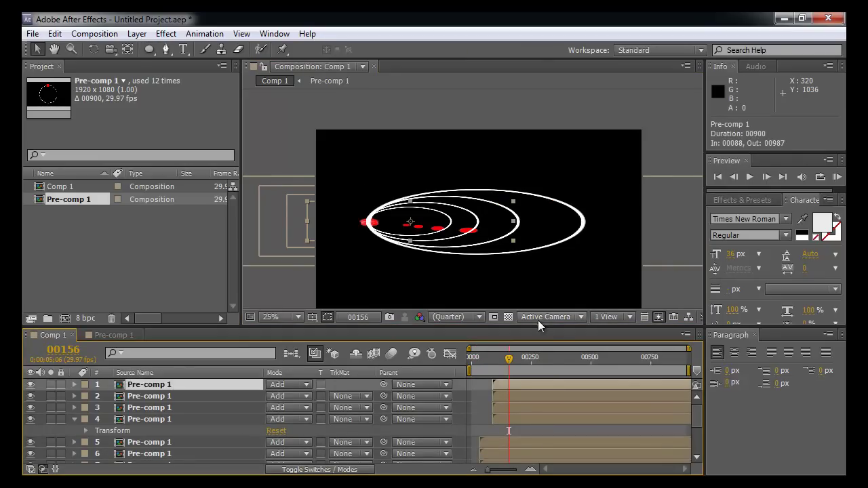
Draw a circle on a new shape layer at the orbits' shared left end and fill it with blue 007EFF.
left_click(681, 125)
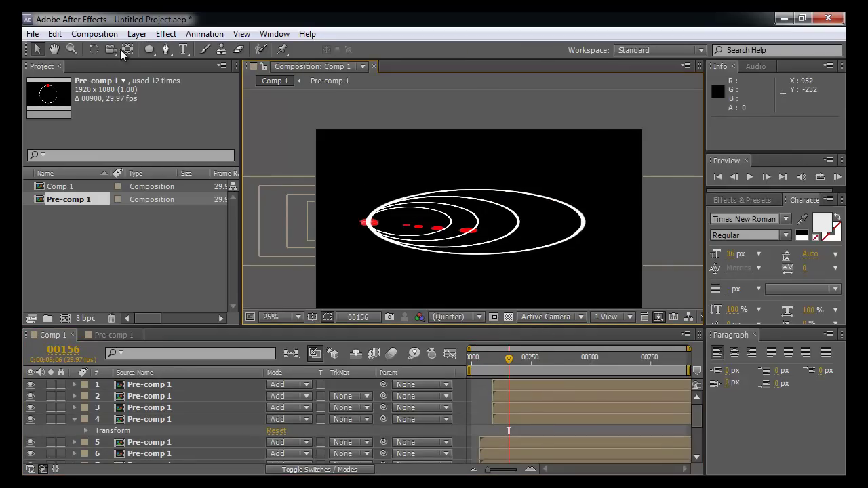
left_click(149, 50)
mouse_move(395, 104)
left_mouse_down()
mouse_move(444, 135)
mouse_move(362, 221)
mouse_move(371, 234)
left_mouse_up()
key("v")
left_click_drag(388, 203, 383, 204)
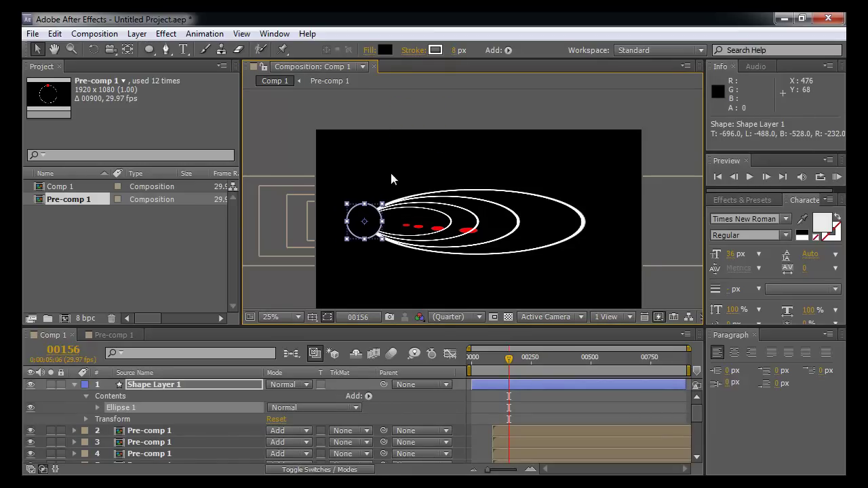
left_click(384, 50)
left_click_drag(597, 75, 577, 54)
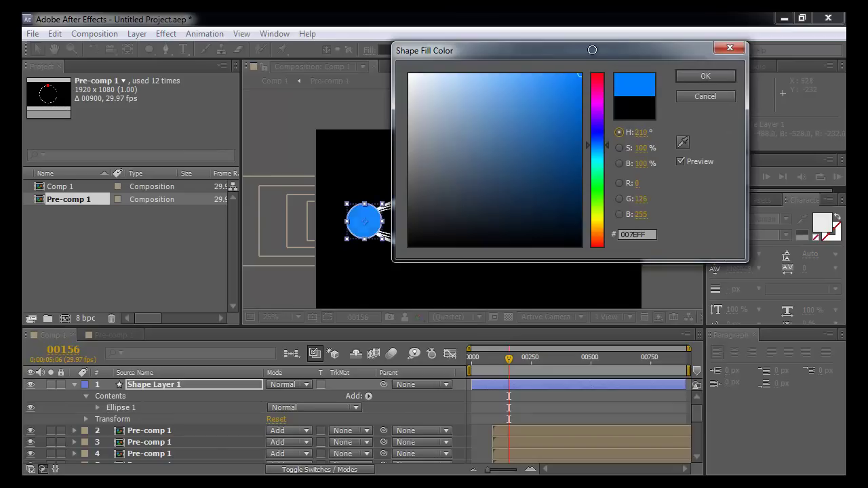
left_click(706, 77)
Move the blue circle onto the orbits' meeting point, with the layer at position 1016, 548.
left_click(675, 151)
left_click_drag(369, 227, 379, 229)
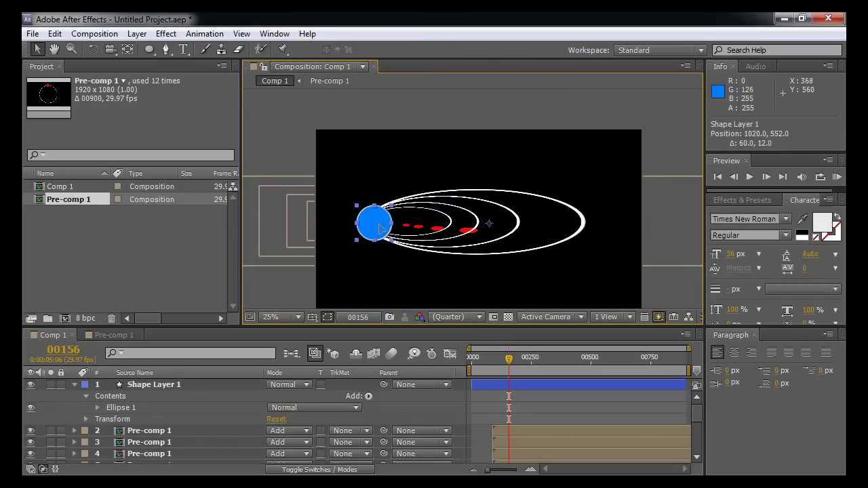
left_click(383, 226)
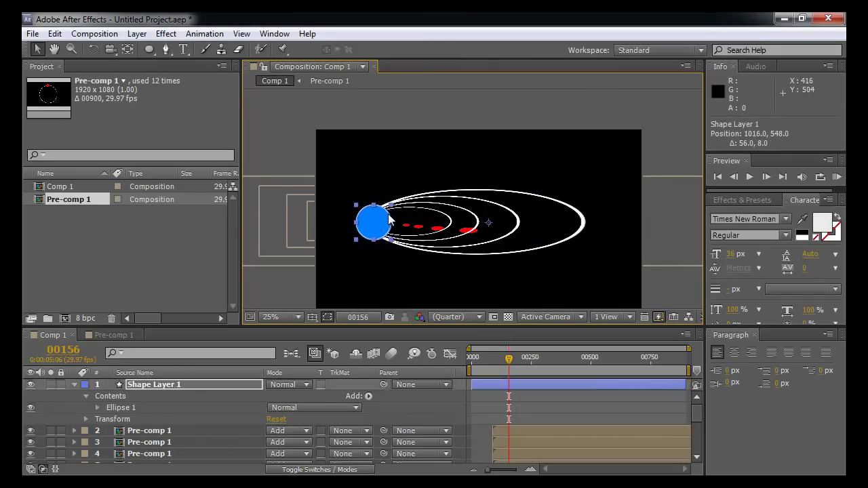
left_click(536, 174)
Move the blue circle and all orbits together to the right, and shift only the orbits back left by 224 px.
left_click_drag(591, 116, 414, 305)
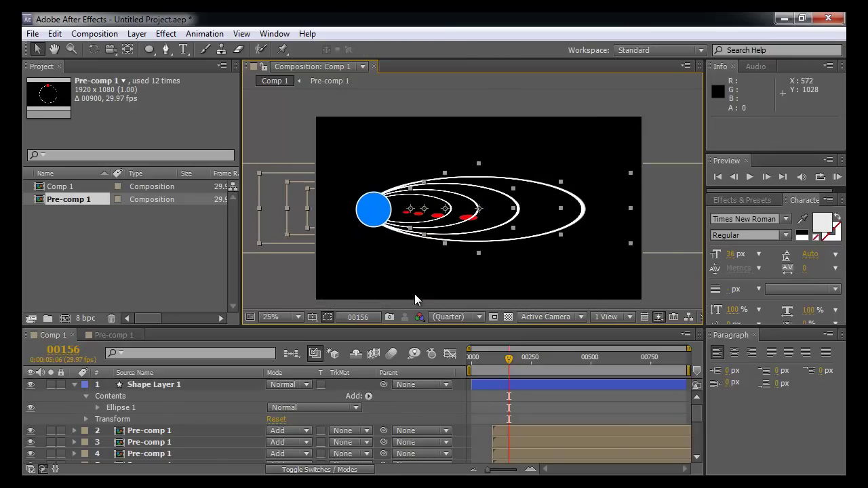
left_click_drag(590, 110, 414, 248)
left_click_drag(381, 224, 435, 223)
left_click_drag(601, 95, 487, 251)
left_click_drag(524, 201, 489, 200)
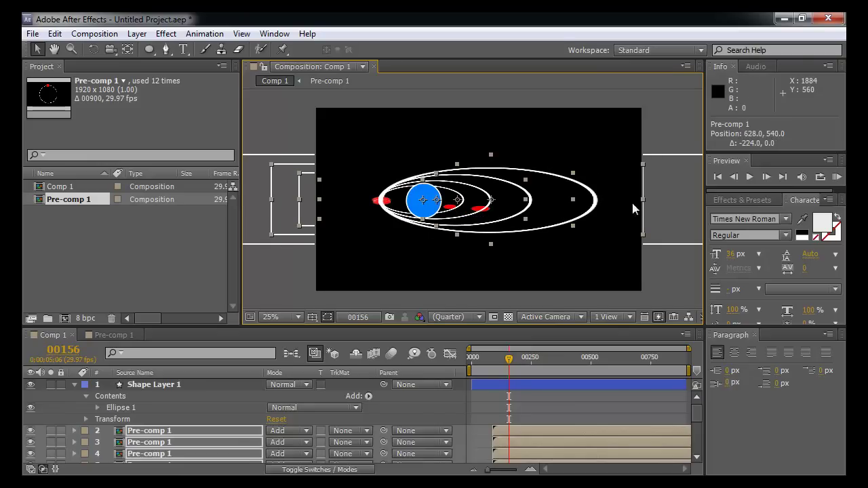
left_click_drag(642, 199, 339, 195)
key("ctrl+z")
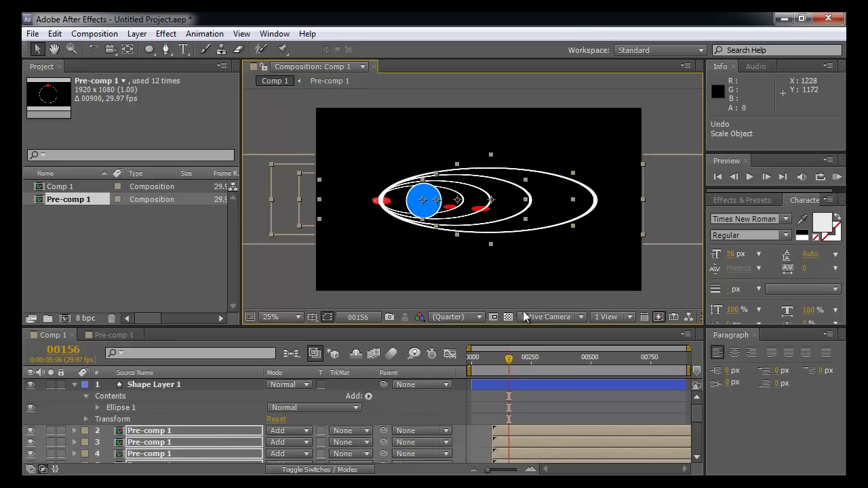
scroll(533, 404, "down", 1)
scroll(533, 407, "up", 1)
Duplicate all twelve orbit layers and place the copies slightly below the original orbits.
left_click(536, 429)
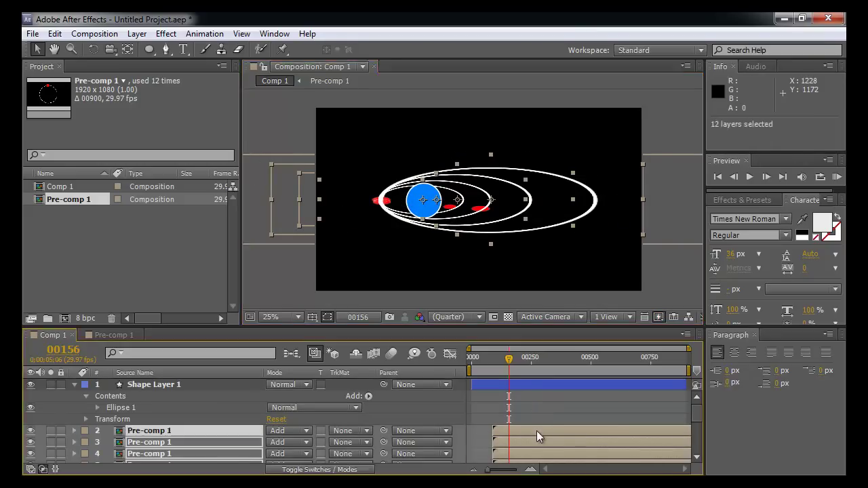
scroll(540, 430, "down", 3)
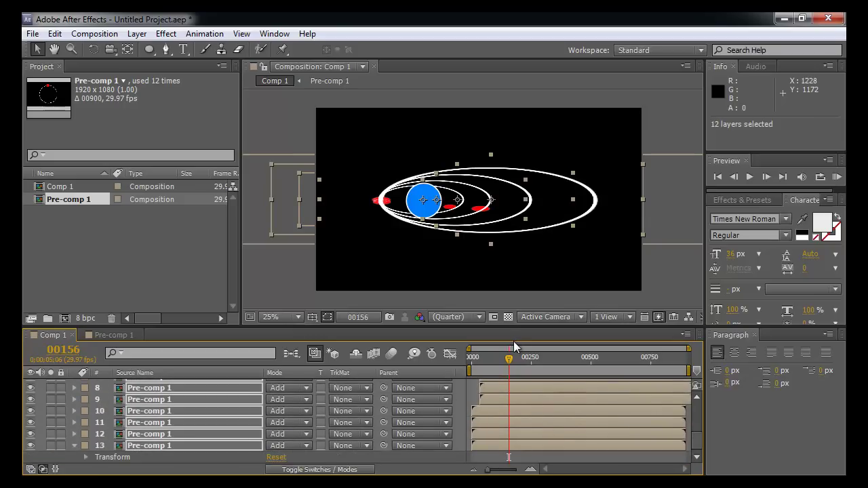
key("ctrl+d")
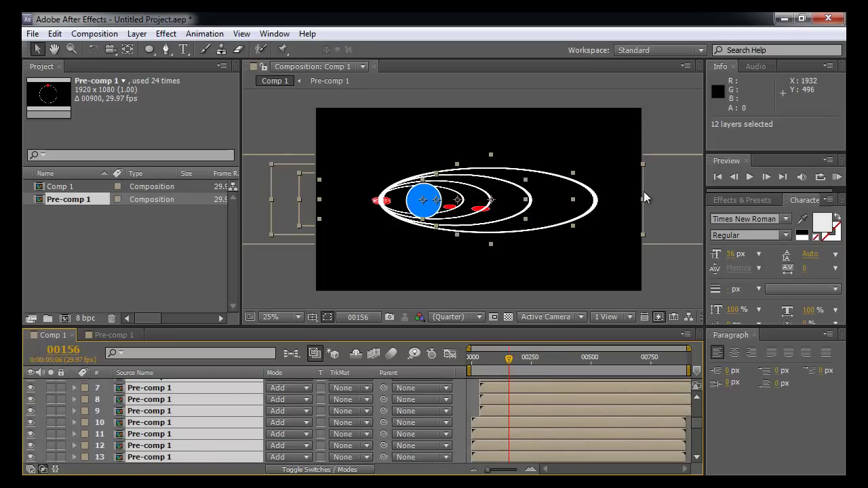
left_click_drag(642, 197, 568, 240)
left_click_drag(645, 240, 481, 237)
scroll(516, 244, "up", 2)
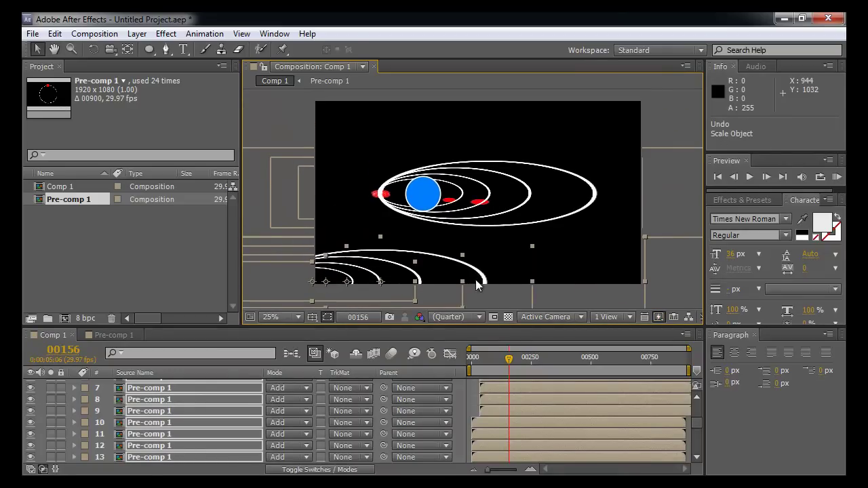
left_click_drag(481, 279, 581, 231)
Pre-compose the duplicated orbits as Pre-comp 2 with all attributes moved, and mirror and narrow it on the blue circle's left side.
key("ctrl+shift+c")
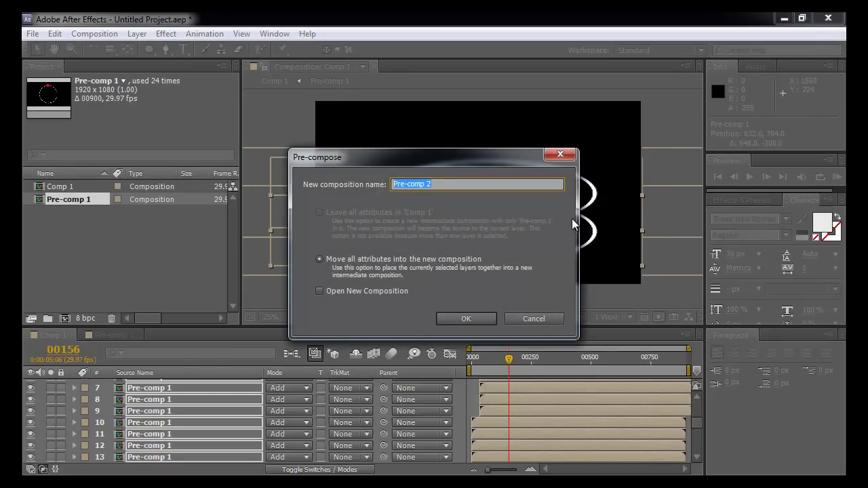
key("Return")
left_click_drag(639, 190, 393, 195)
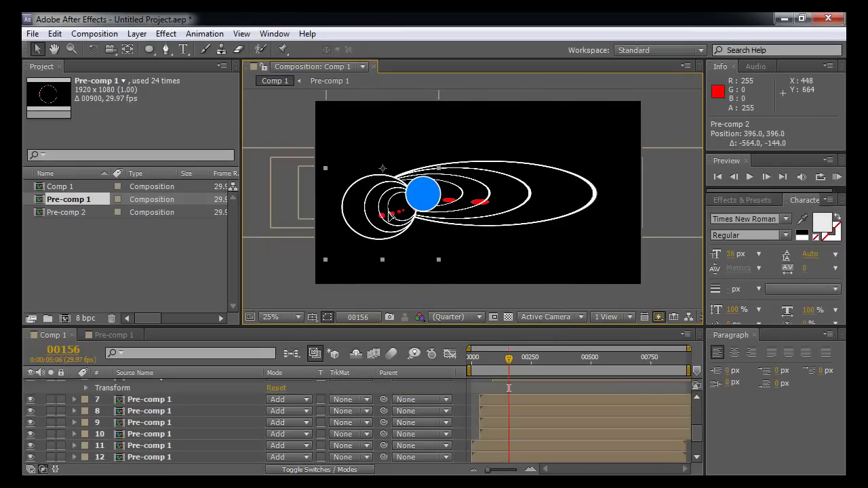
Move the original wide orbits right so that their shared left end meets the blue circle.
left_click_drag(617, 283, 451, 155)
left_click_drag(496, 194, 524, 196)
left_click(599, 285)
Preview the red circles travelling along both orbit sets around the blue circle.
left_click_drag(509, 358, 563, 357)
left_click(836, 177)
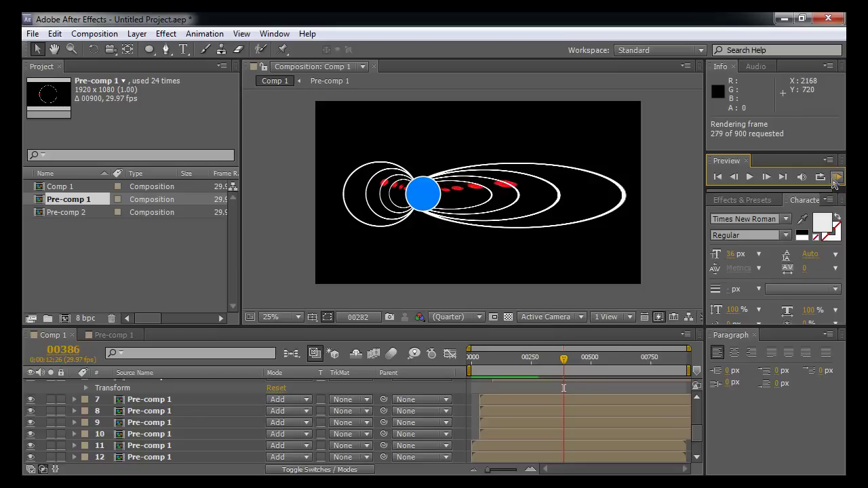
left_click(575, 209)
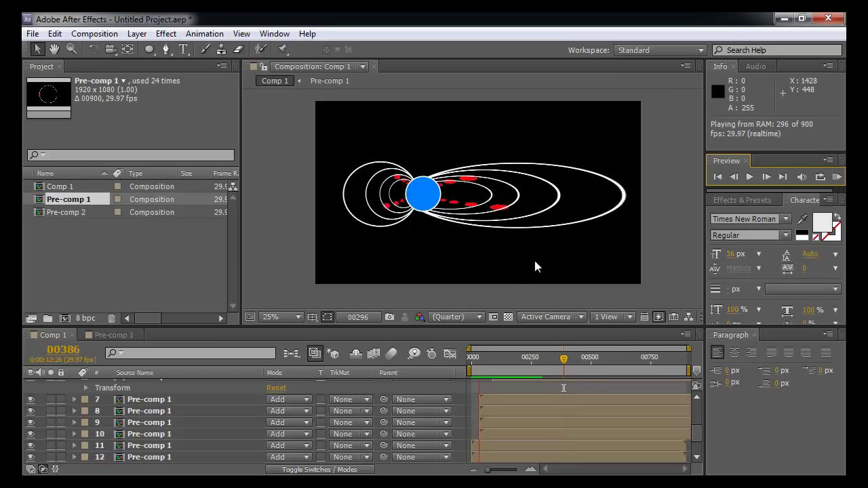
left_click(512, 290)
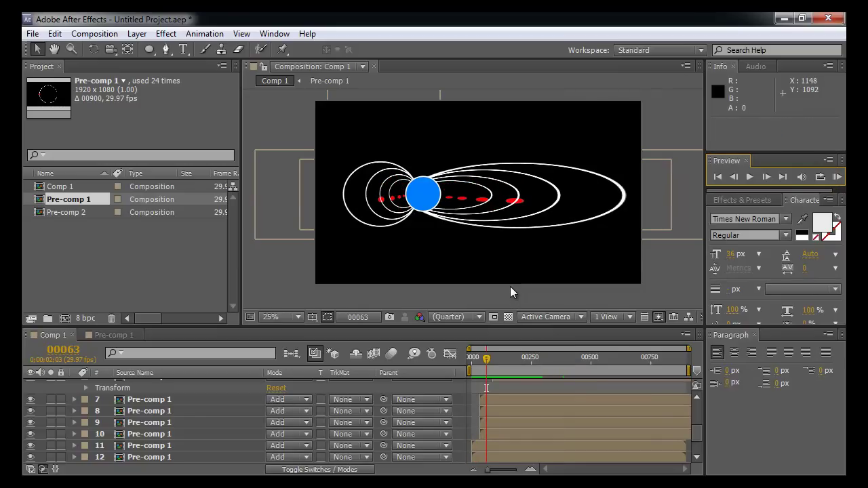
mouse_move(488, 358)
left_mouse_down()
mouse_move(519, 363)
mouse_move(496, 368)
left_mouse_up()
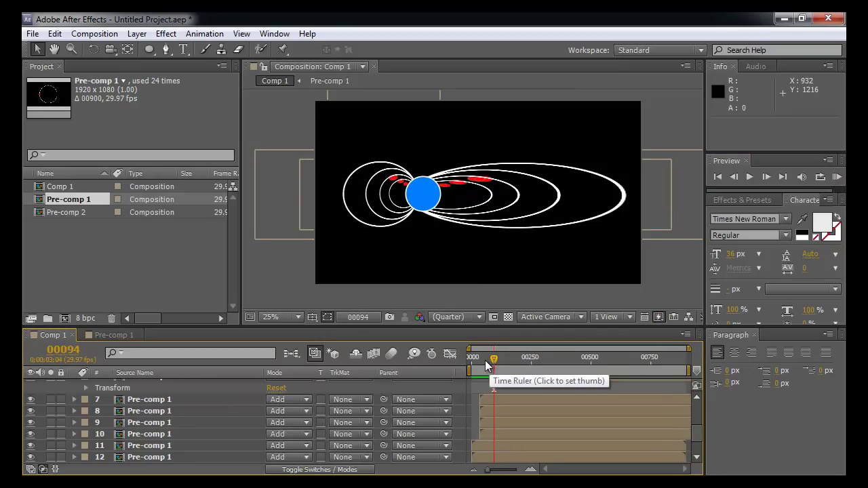
Pre-compose the mirrored Pre-comp 2 layer and all twelve Pre-comp 1 orbit layers together, moving all attributes into the new composition.
left_click_drag(469, 357, 518, 342)
scroll(497, 401, "up", 5)
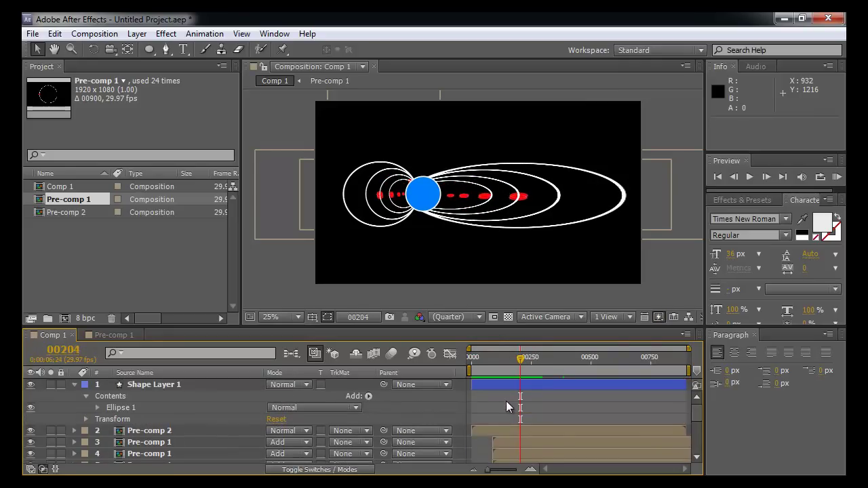
scroll(514, 401, "down", 3)
scroll(514, 406, "up", 3)
left_click(520, 430)
scroll(521, 431, "down", 6)
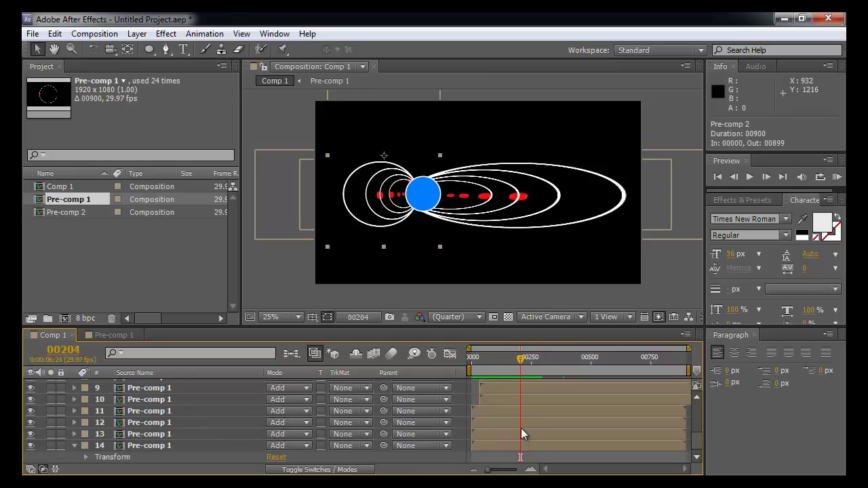
left_click(520, 447, "shift")
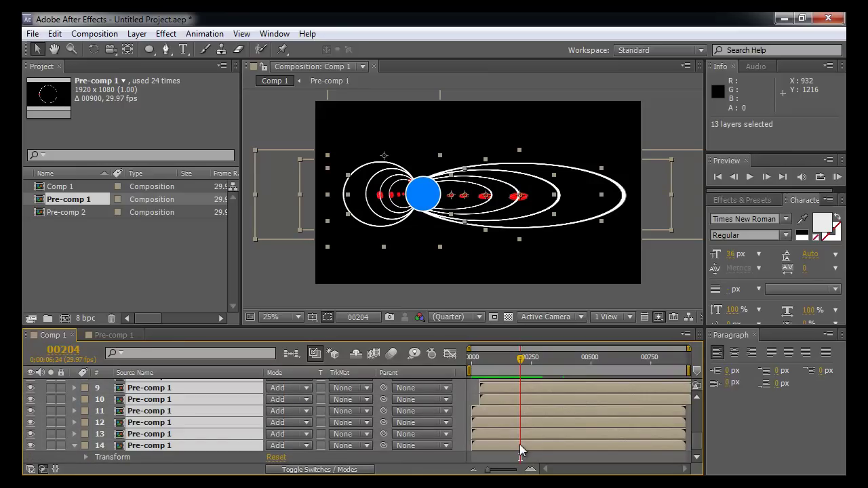
key("ctrl+shift+c")
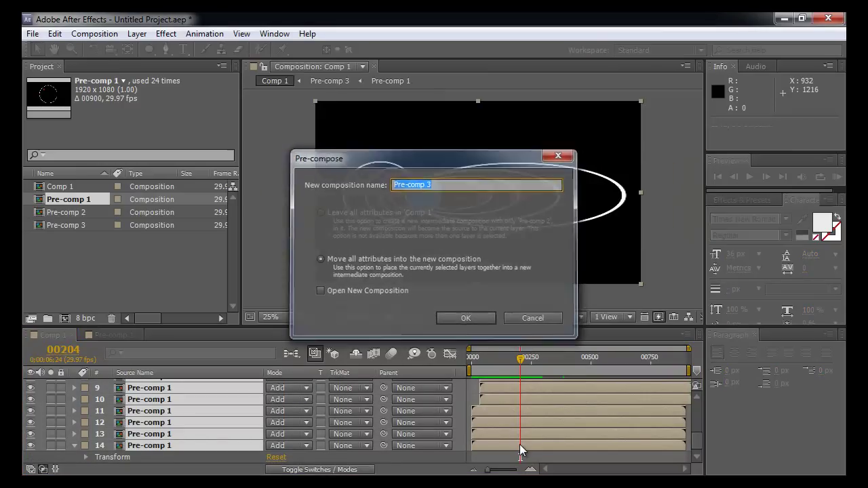
key("Return")
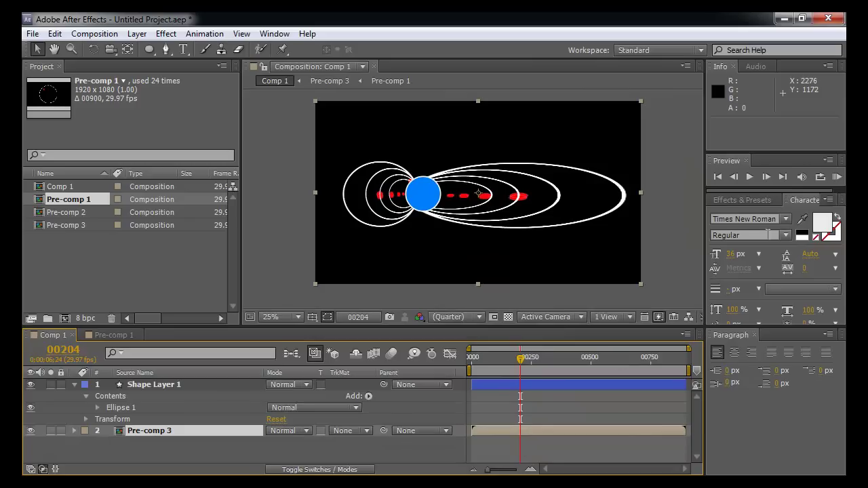
Find the Glow effect and apply it to the pre-composed orbits layer beneath the blue circle.
left_click(745, 200)
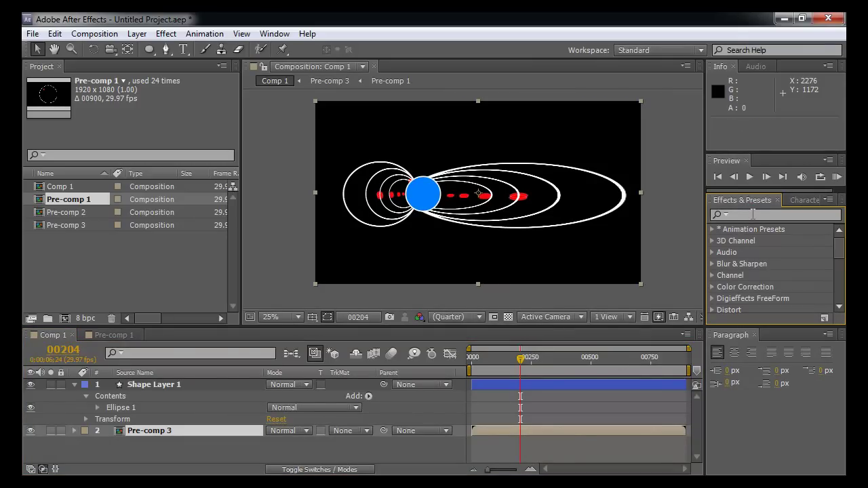
left_click(752, 214)
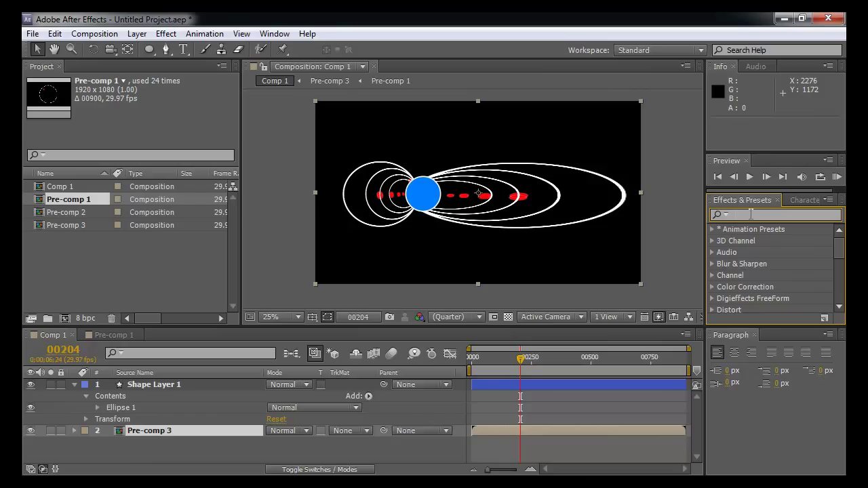
type("glow")
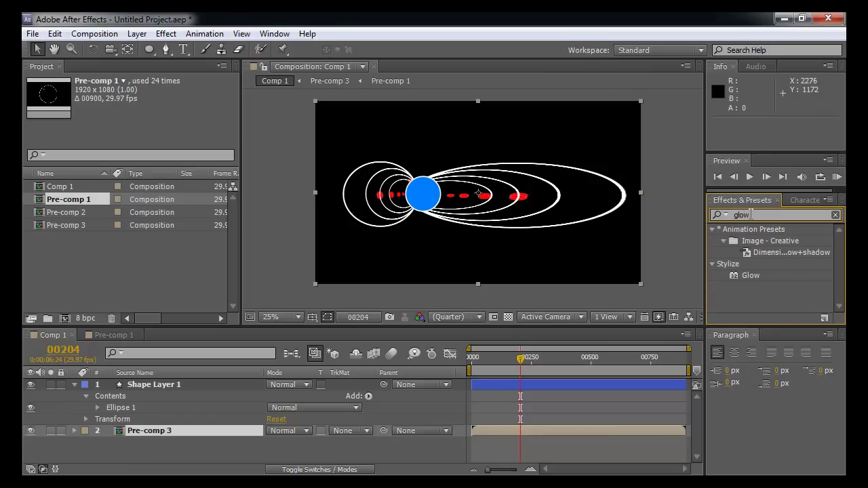
left_click_drag(750, 275, 524, 428)
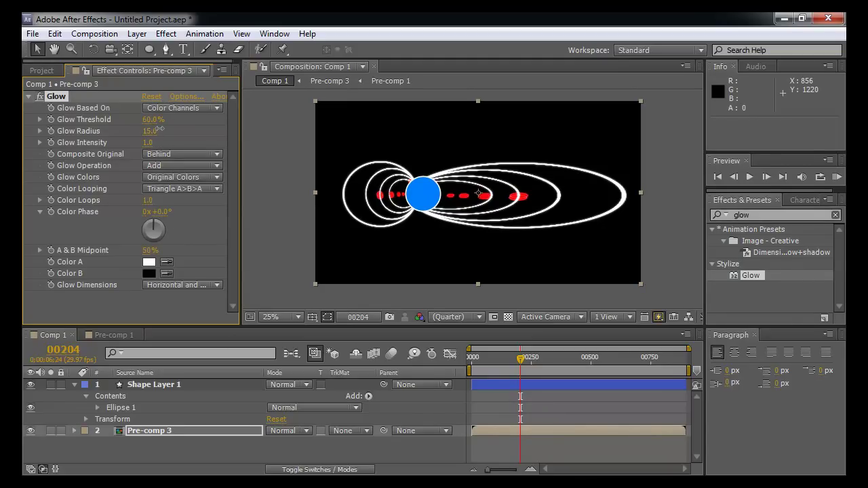
Set the glow's intensity to 2.0, color looping to Sawtooth A>B, color loops to 1.4 and A & B midpoint to 66%.
left_click_drag(154, 138, 158, 140)
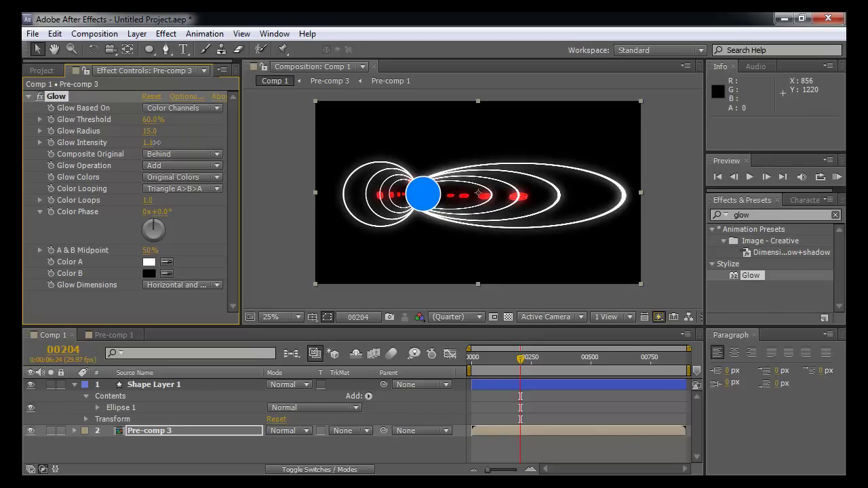
left_click(183, 188)
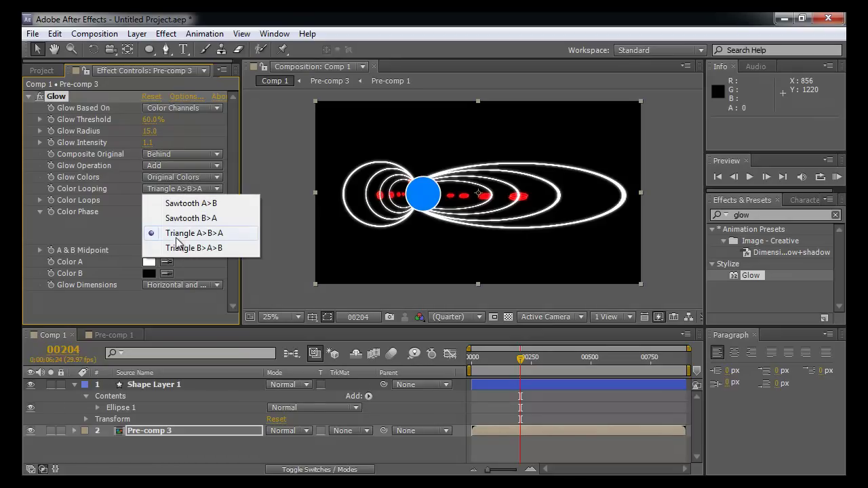
left_click(191, 206)
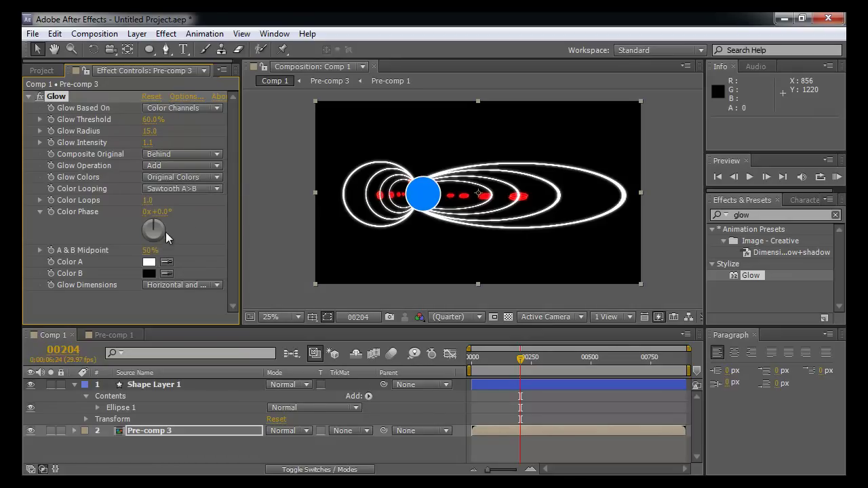
left_click_drag(149, 250, 262, 257)
mouse_move(160, 198)
left_mouse_down()
mouse_move(192, 199)
mouse_move(174, 200)
left_mouse_up()
left_click_drag(148, 142, 205, 132)
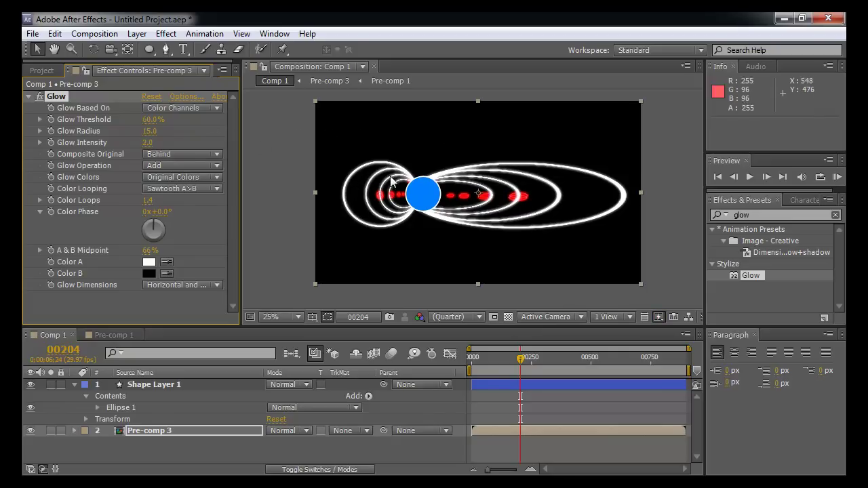
Create a 1920 x 1080 px black (000000) solid above all layers and set its blending mode to Add.
left_click(659, 287)
right_click(518, 439)
mouse_move(558, 308)
left_click(420, 343)
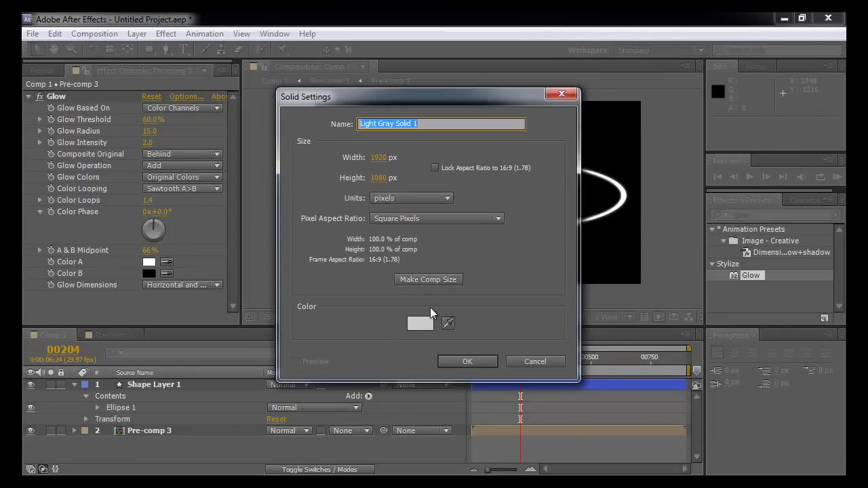
left_click(421, 323)
left_click(432, 216)
left_click(410, 246)
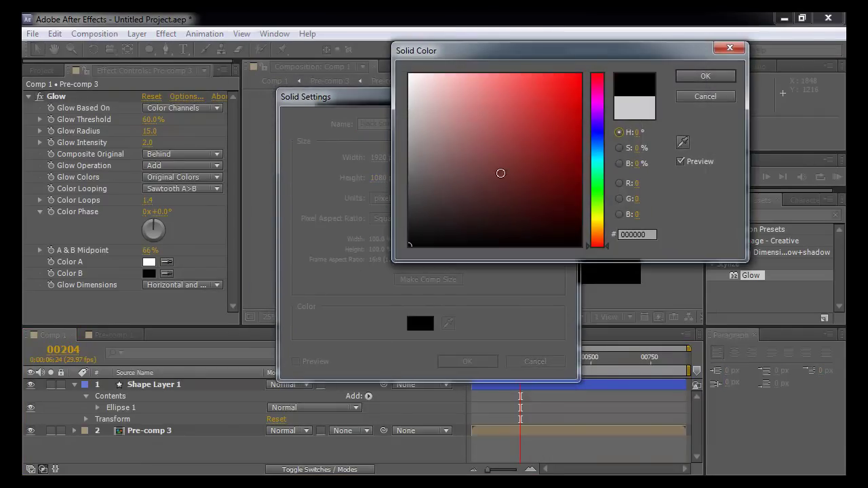
left_click(705, 76)
left_click(476, 360)
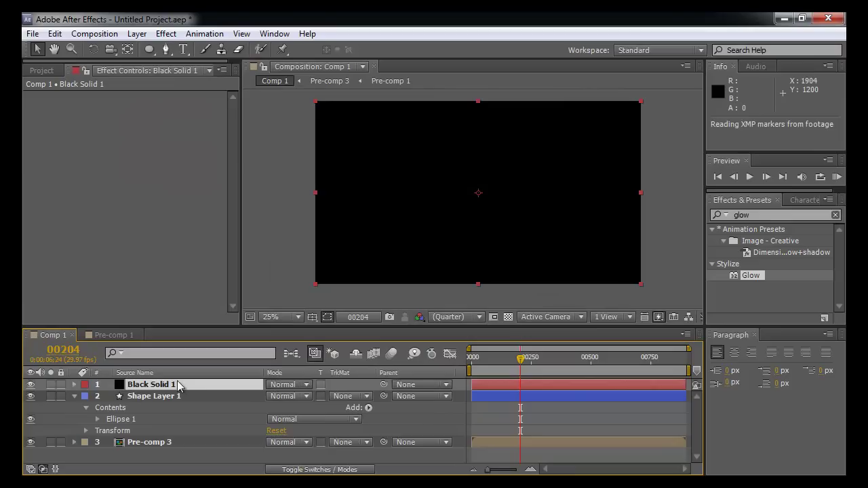
left_click(306, 384)
left_click(360, 182)
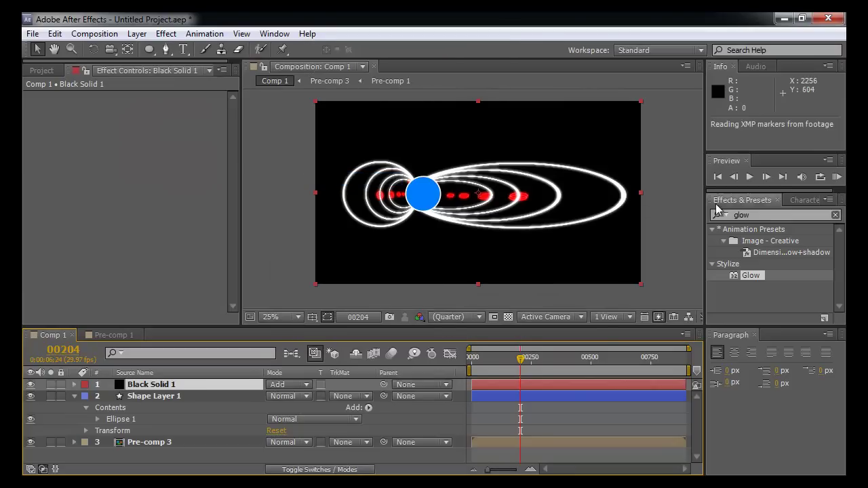
Find the Lens Flare effect and apply it to the black solid.
left_click(835, 214)
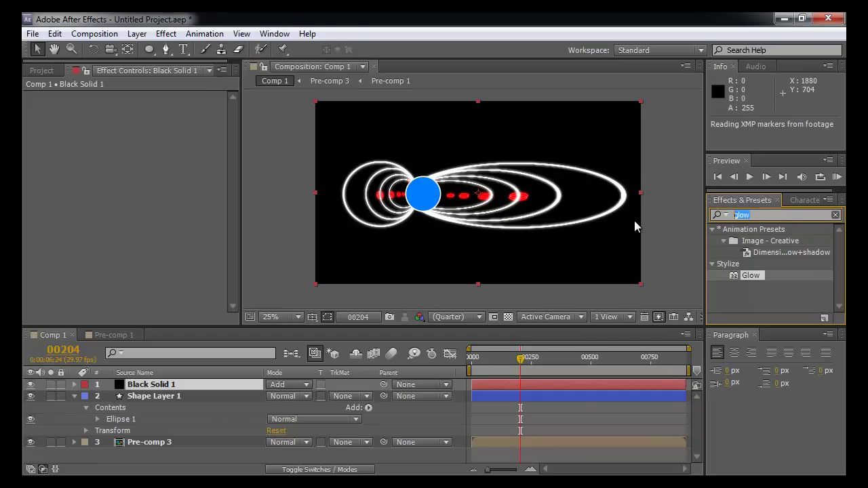
type("len")
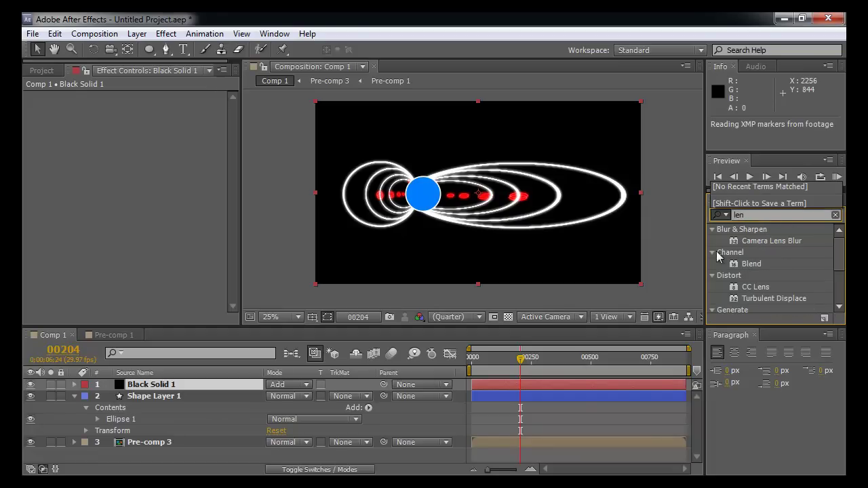
left_click(841, 266)
left_click_drag(841, 267, 827, 290)
left_click_drag(758, 250, 523, 385)
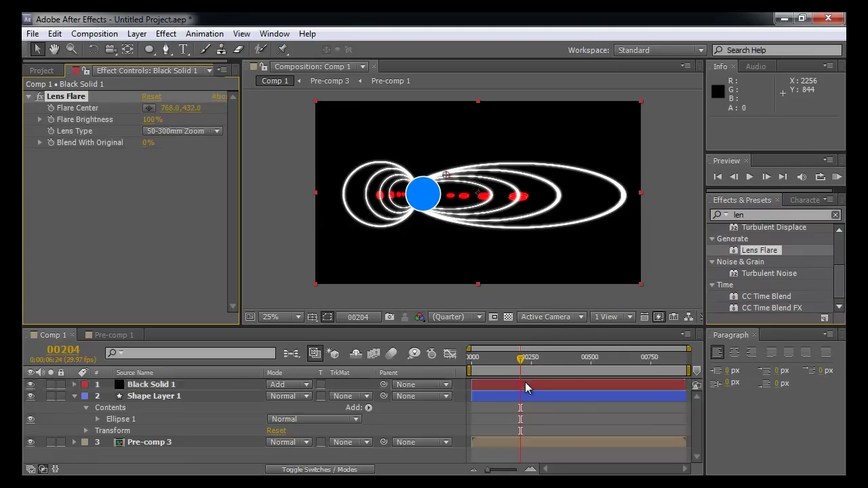
Make the flare a 105mm Prime centred just outside the frame's upper-left corner at about -72, -52, with 111% brightness and 11% blend with original.
left_click(170, 133)
left_click(188, 174)
left_click_drag(446, 177, 303, 95)
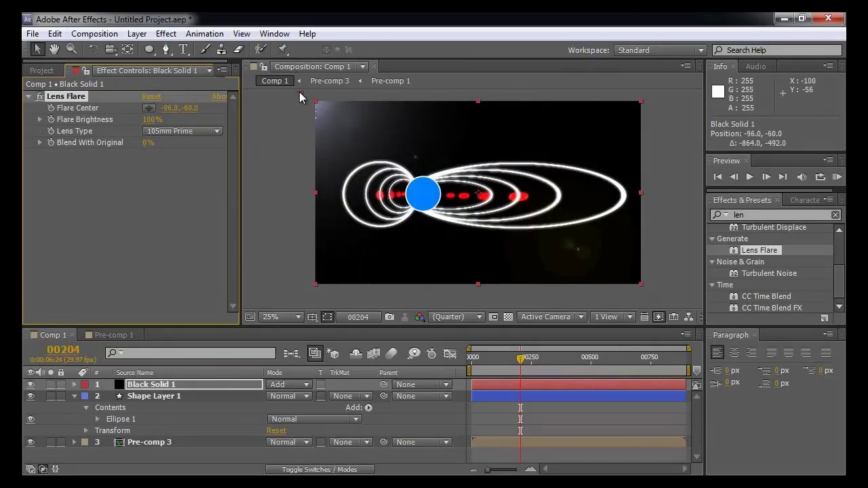
left_click_drag(161, 120, 156, 142)
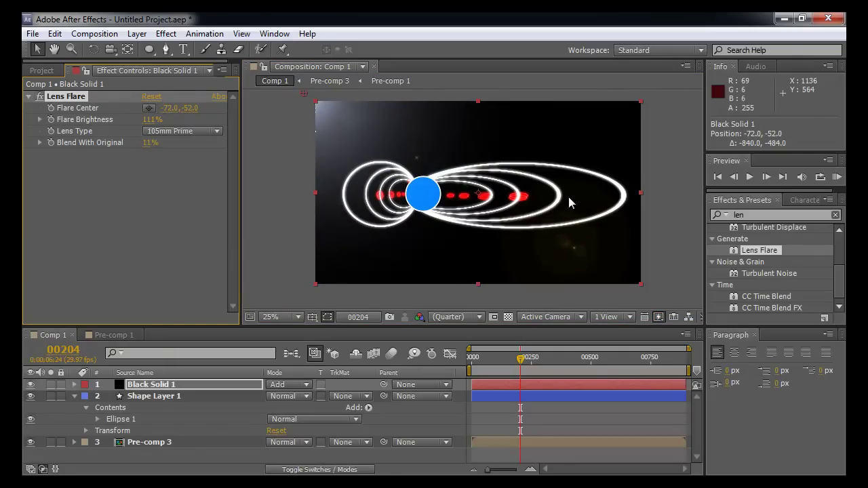
Preview the composition with the glowing orbits and the lens flare.
left_click(682, 218)
left_click(837, 177)
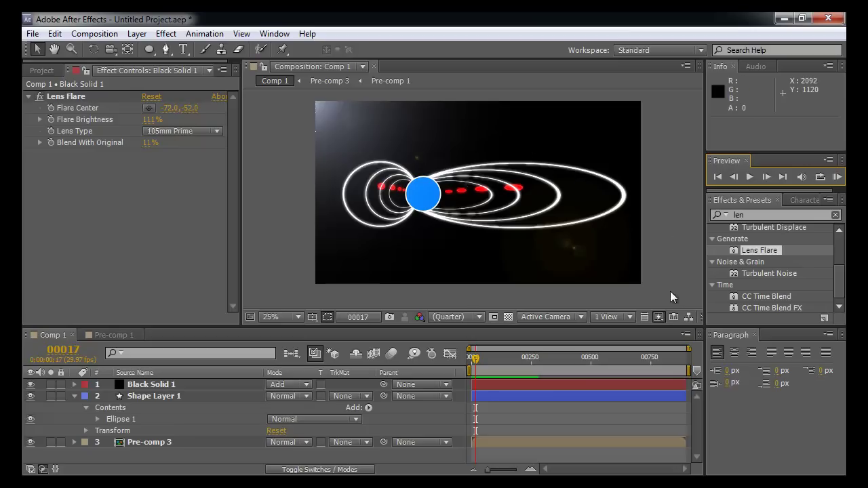
scroll(773, 271, "down", 1)
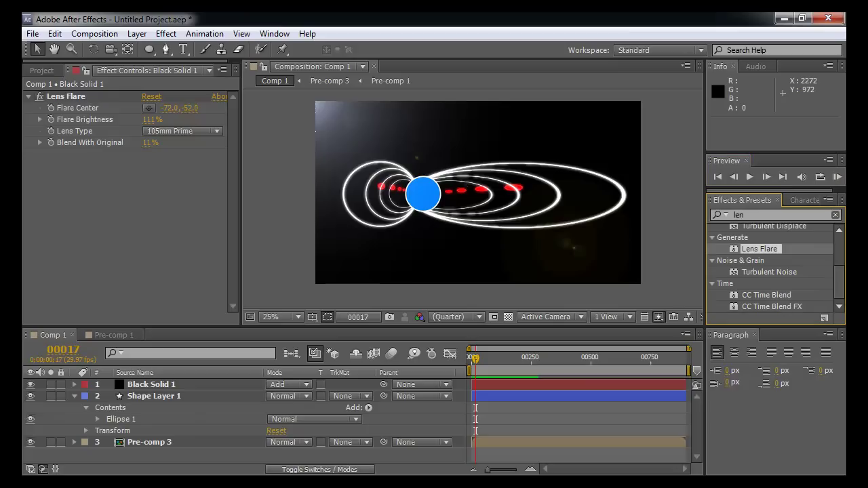